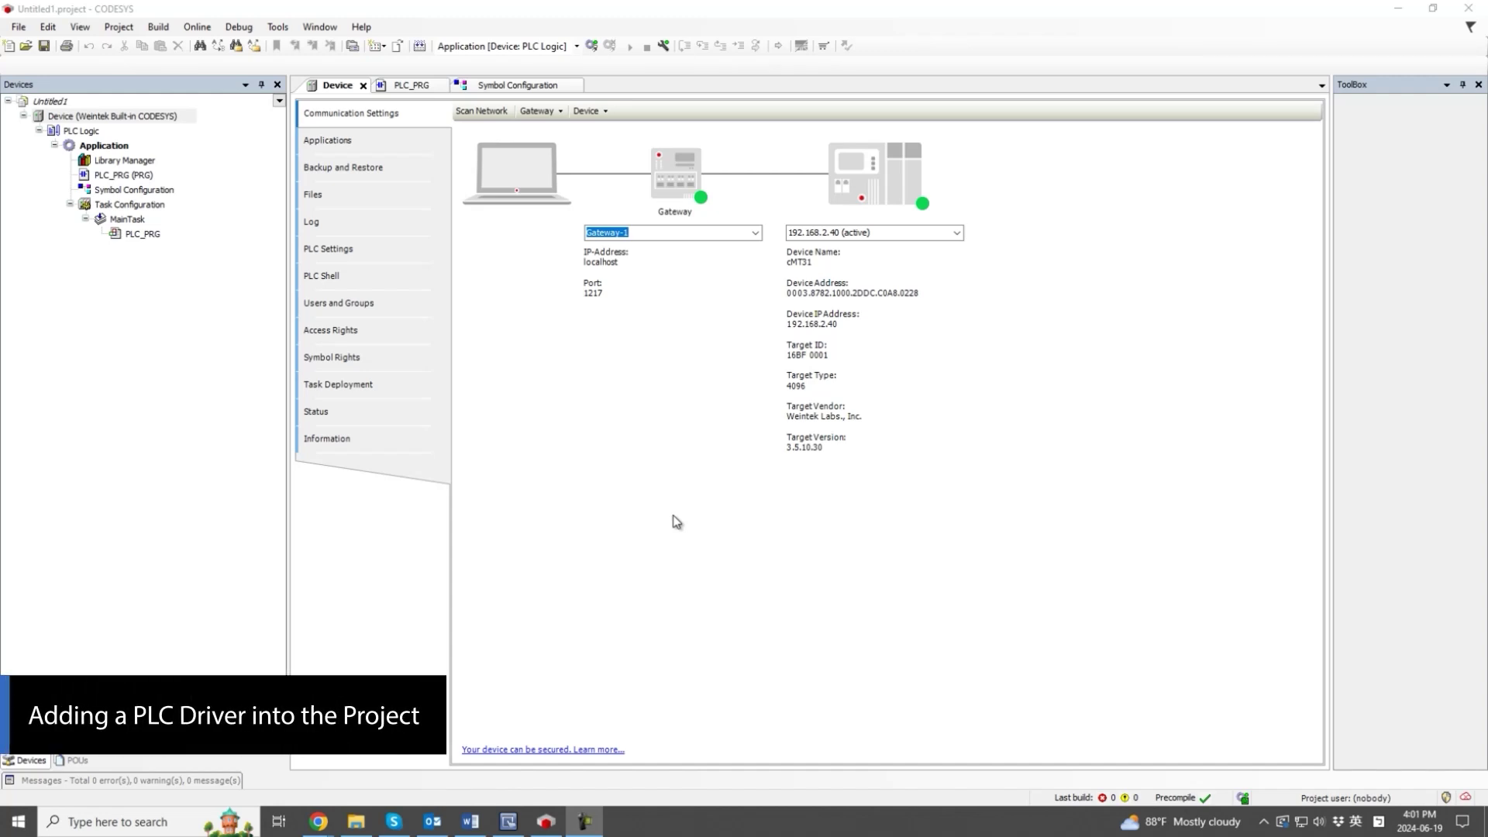
# Select the active PLC at 192.168.2.40 and open the PLC_PRG program with variables test and test2.
pyautogui.click(677, 521)
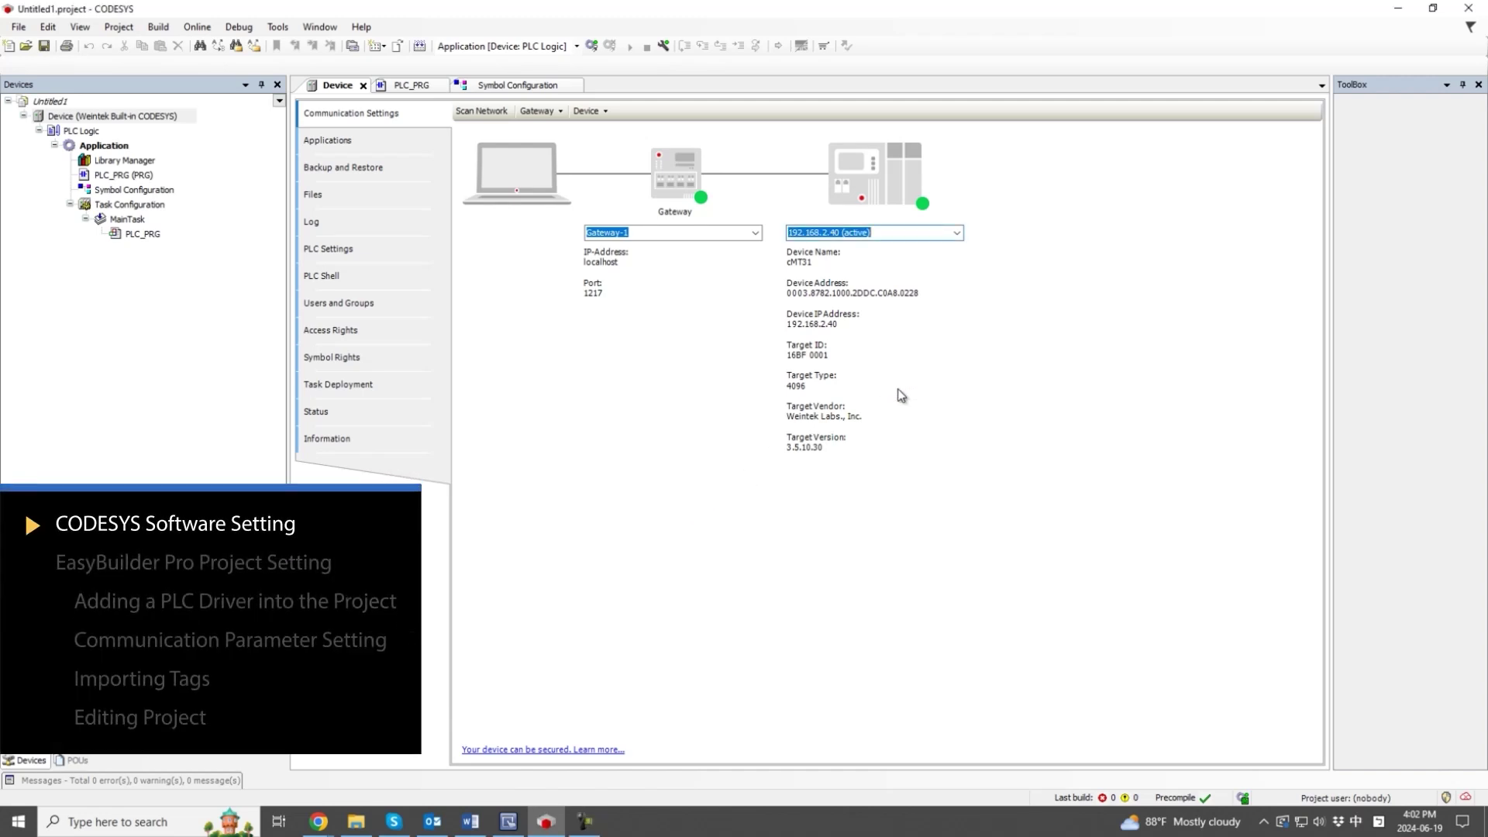
pyautogui.doubleClick(148, 177)
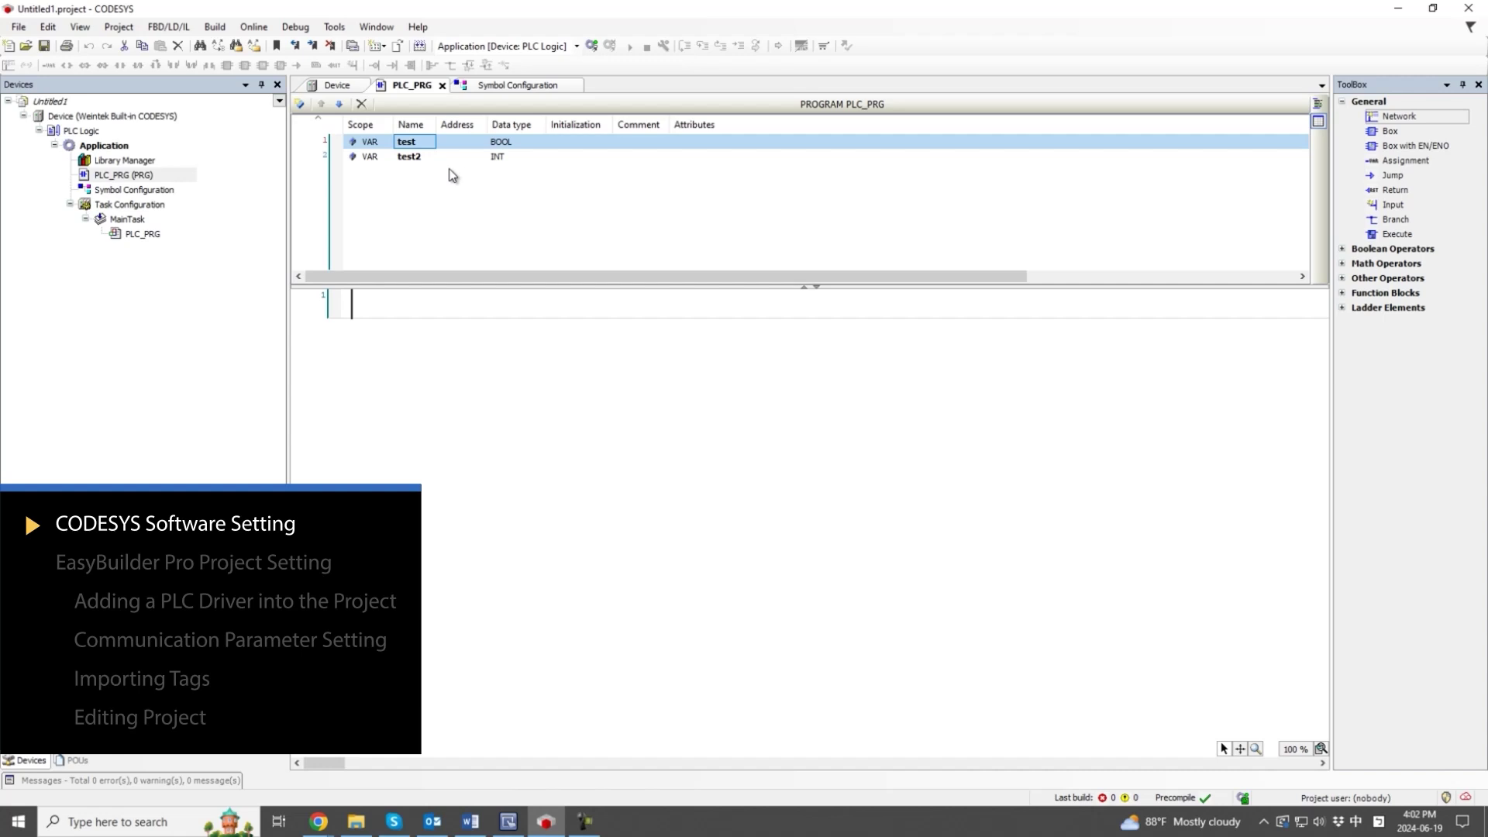
# Log in to the PLC via Online > Login, then bring up EasyBuilder Pro's File menu.
pyautogui.click(215, 27)
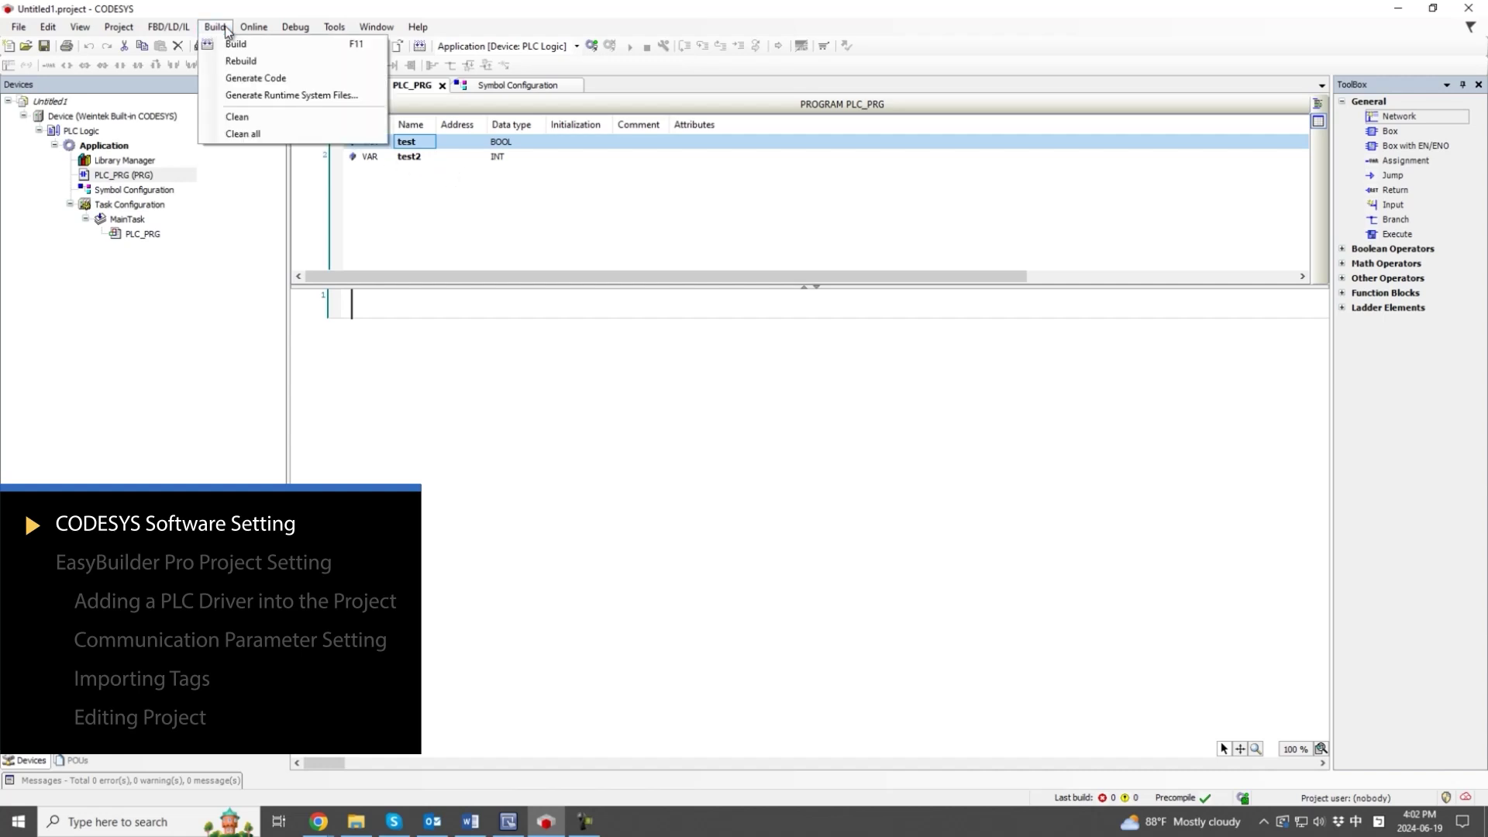
pyautogui.click(247, 44)
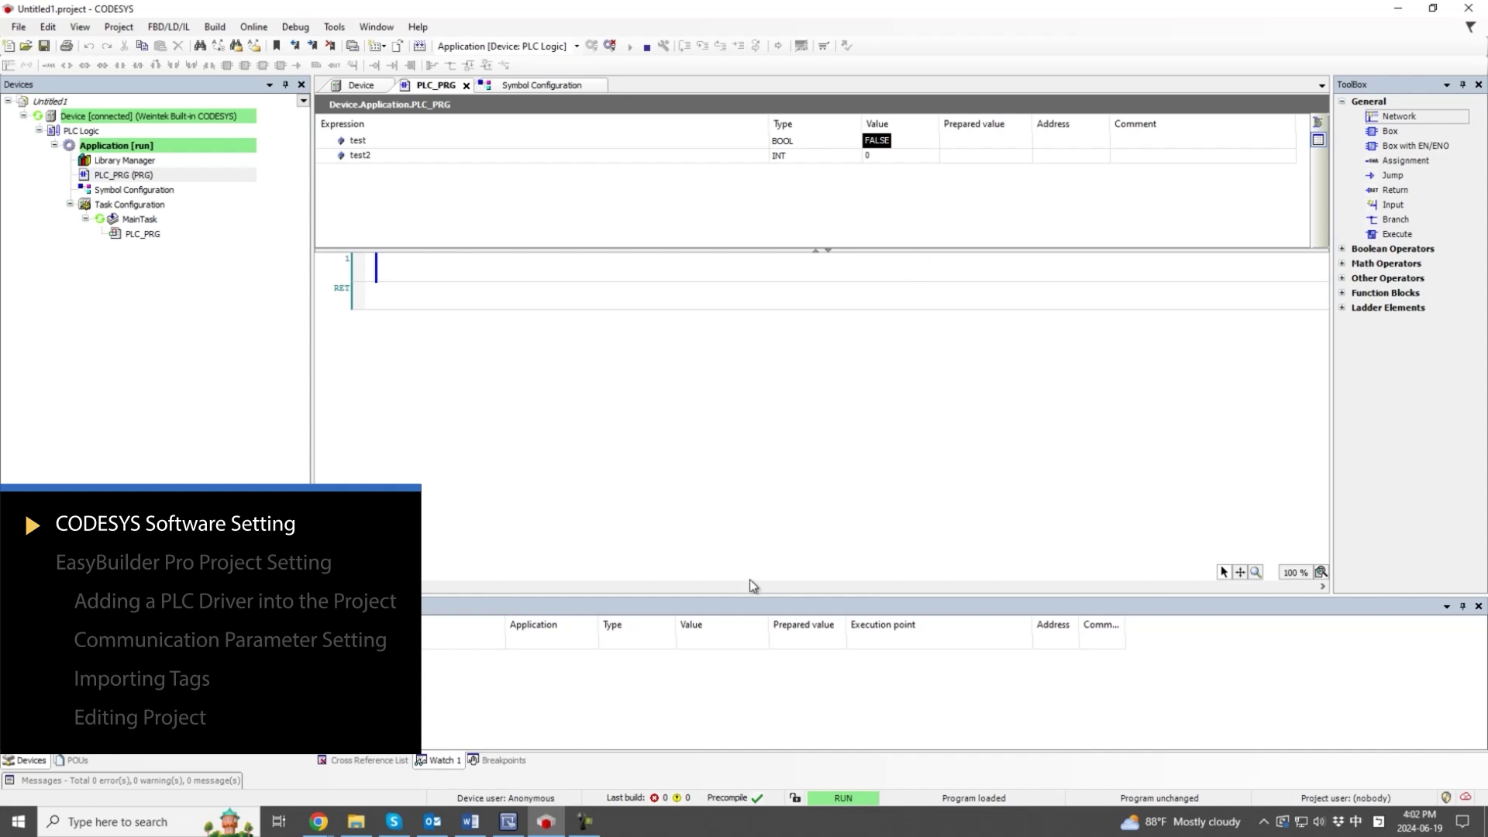
pyautogui.click(518, 826)
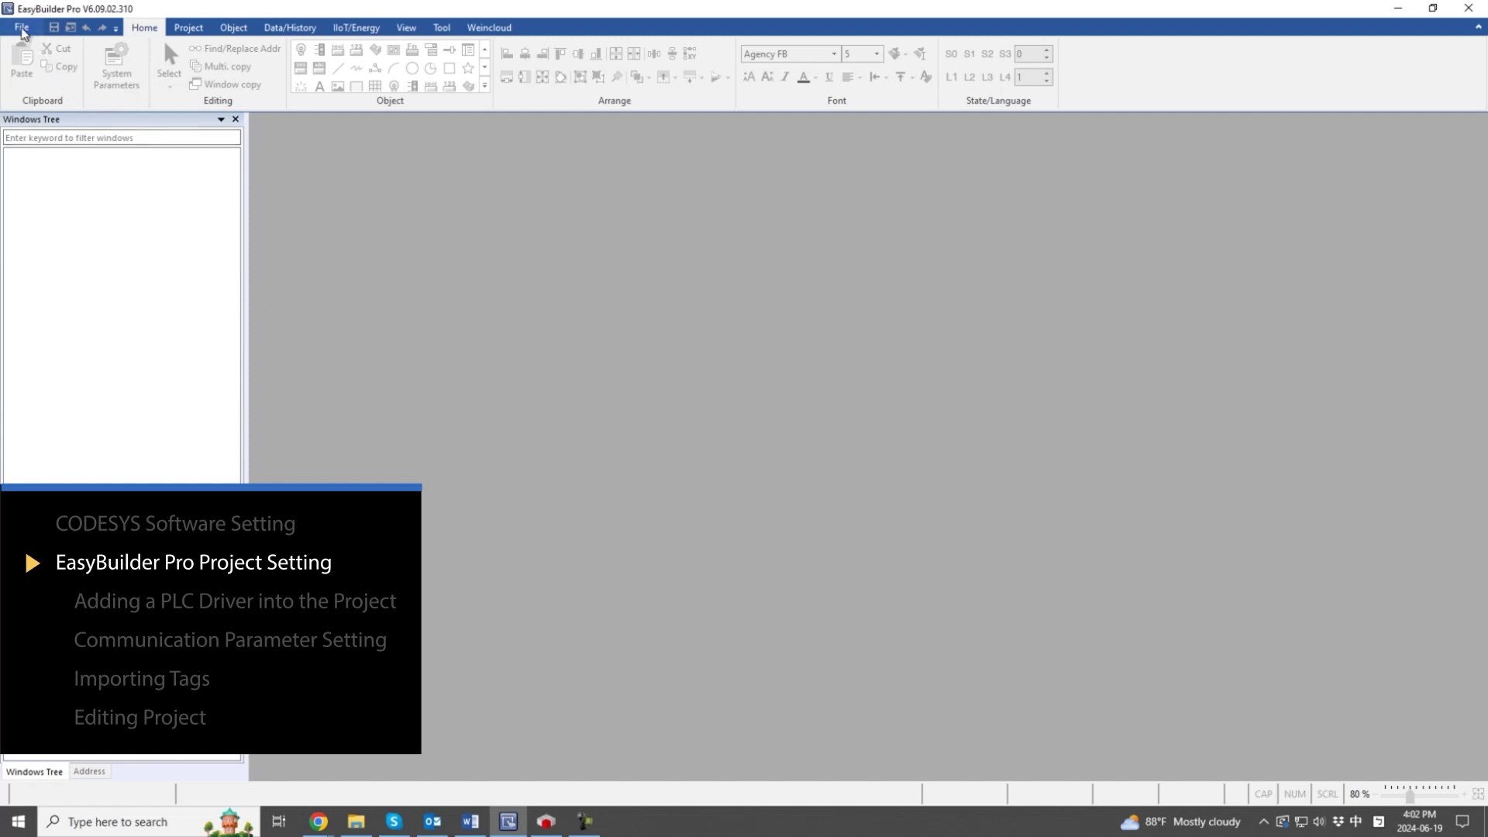
pyautogui.click(22, 29)
# Start a new project using the cMT3152X model from the cMT3152X (V2) group.
pyautogui.click(67, 66)
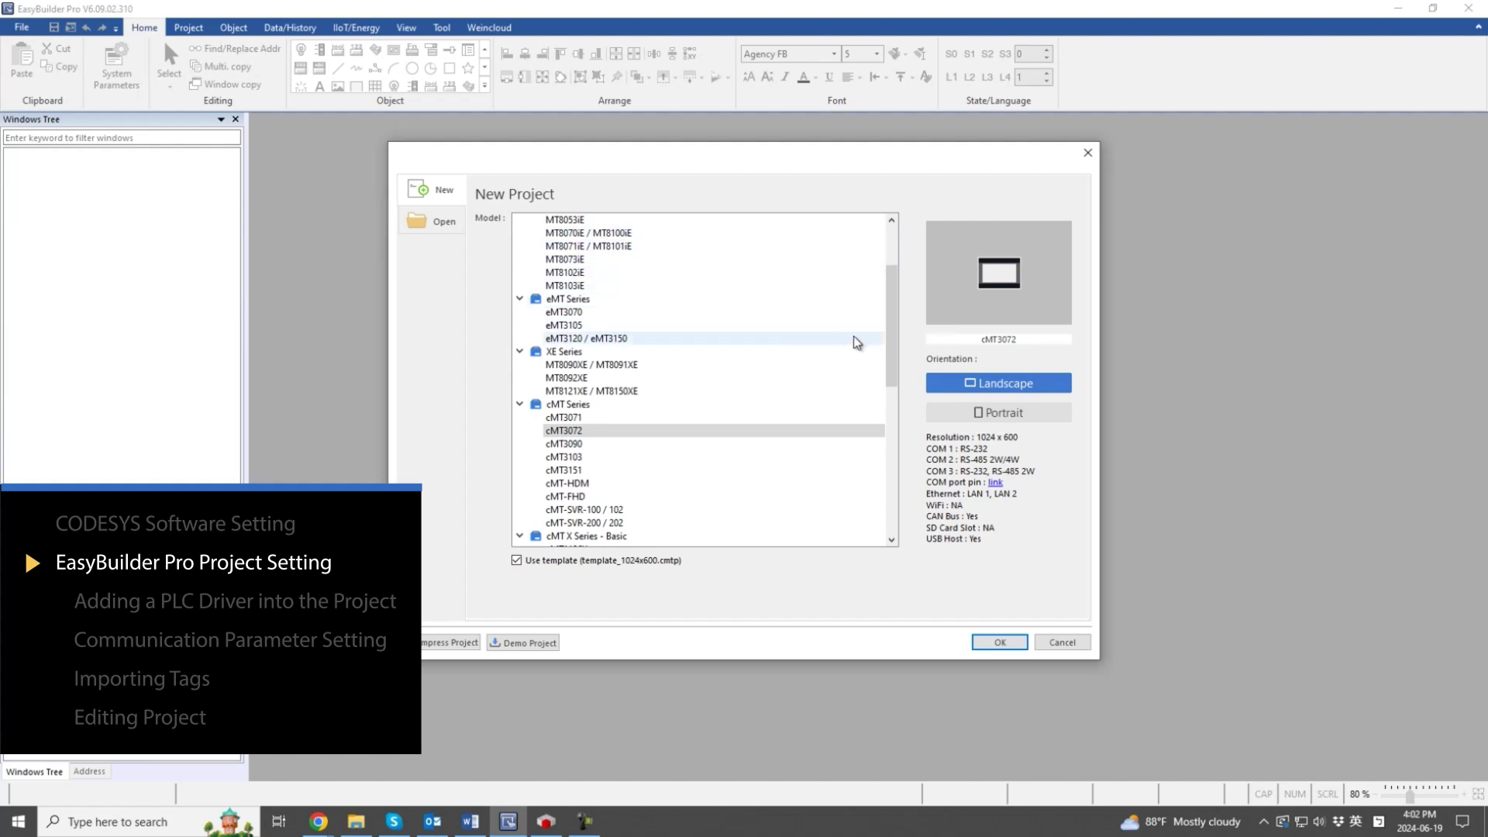
pyautogui.moveTo(890, 359); pyautogui.dragTo(896, 517)
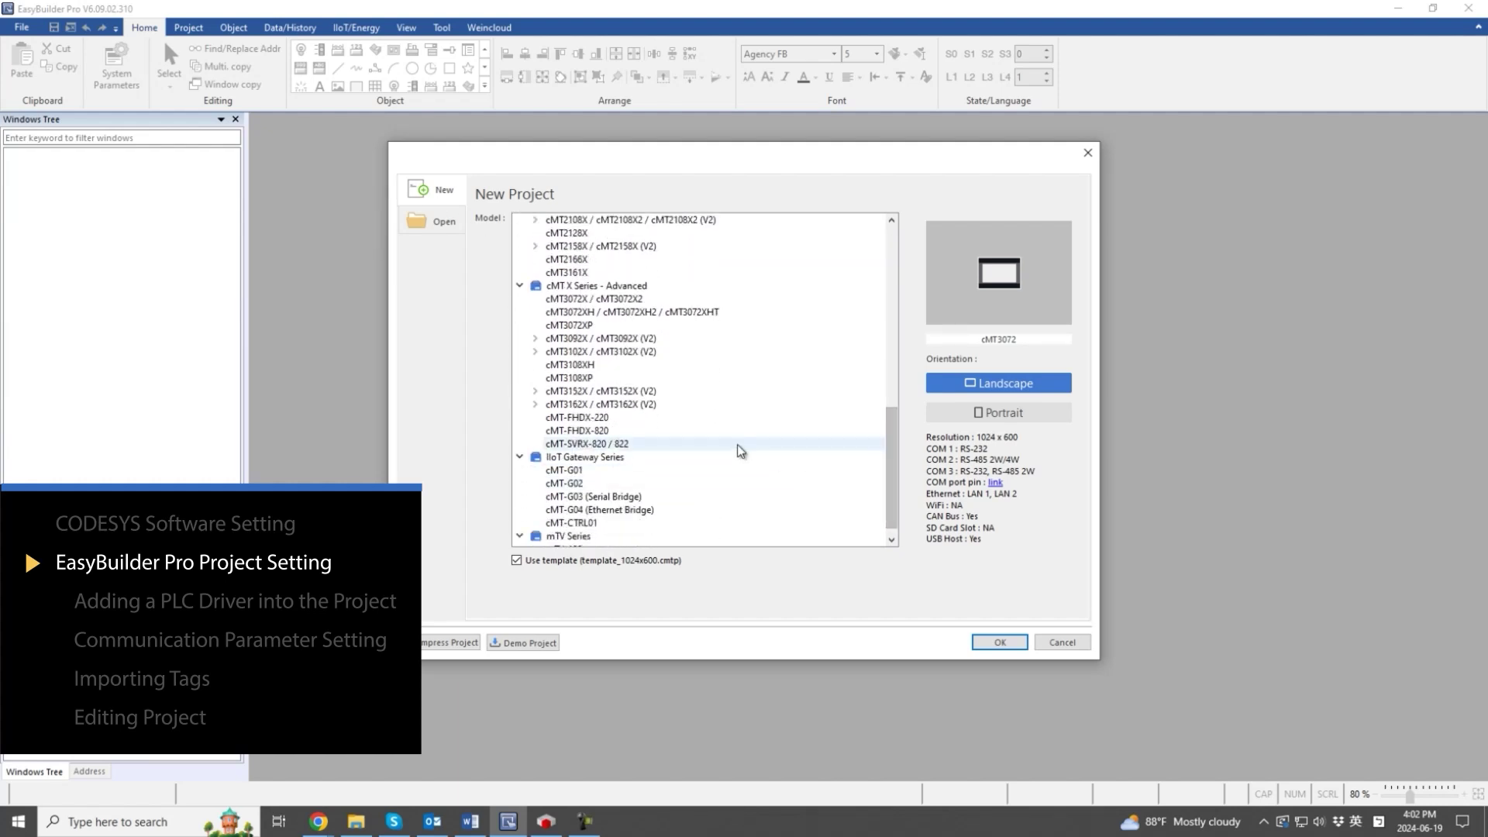
pyautogui.doubleClick(721, 392)
pyautogui.click(620, 404)
pyautogui.click(1000, 642)
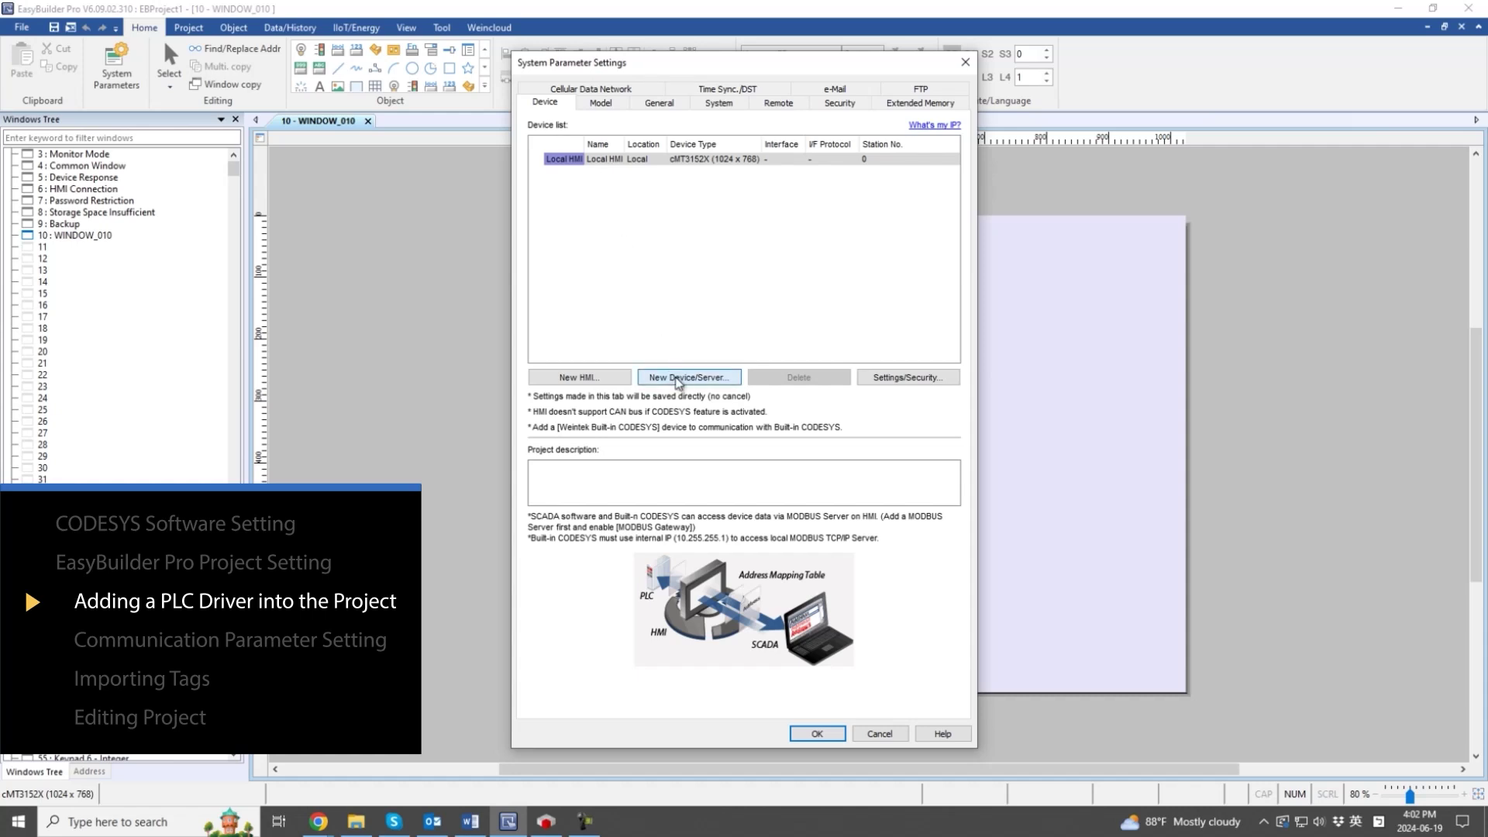
# Add a CODESYS V3 (Ethernet) device with IP 192.168.2.40 and V3 TCP/IP Communication Optimum protocol.
pyautogui.click(678, 378)
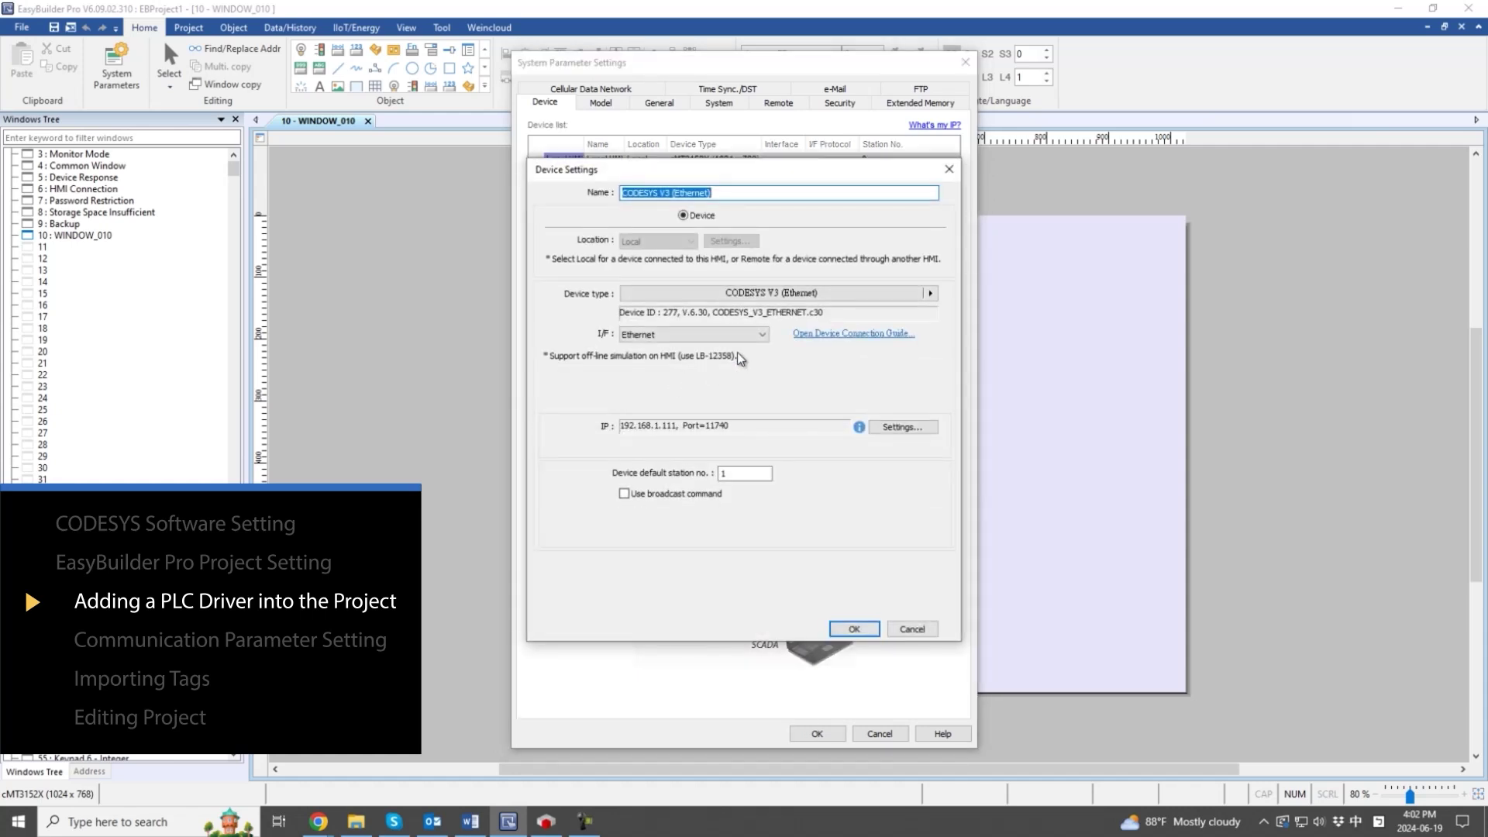
pyautogui.click(832, 295)
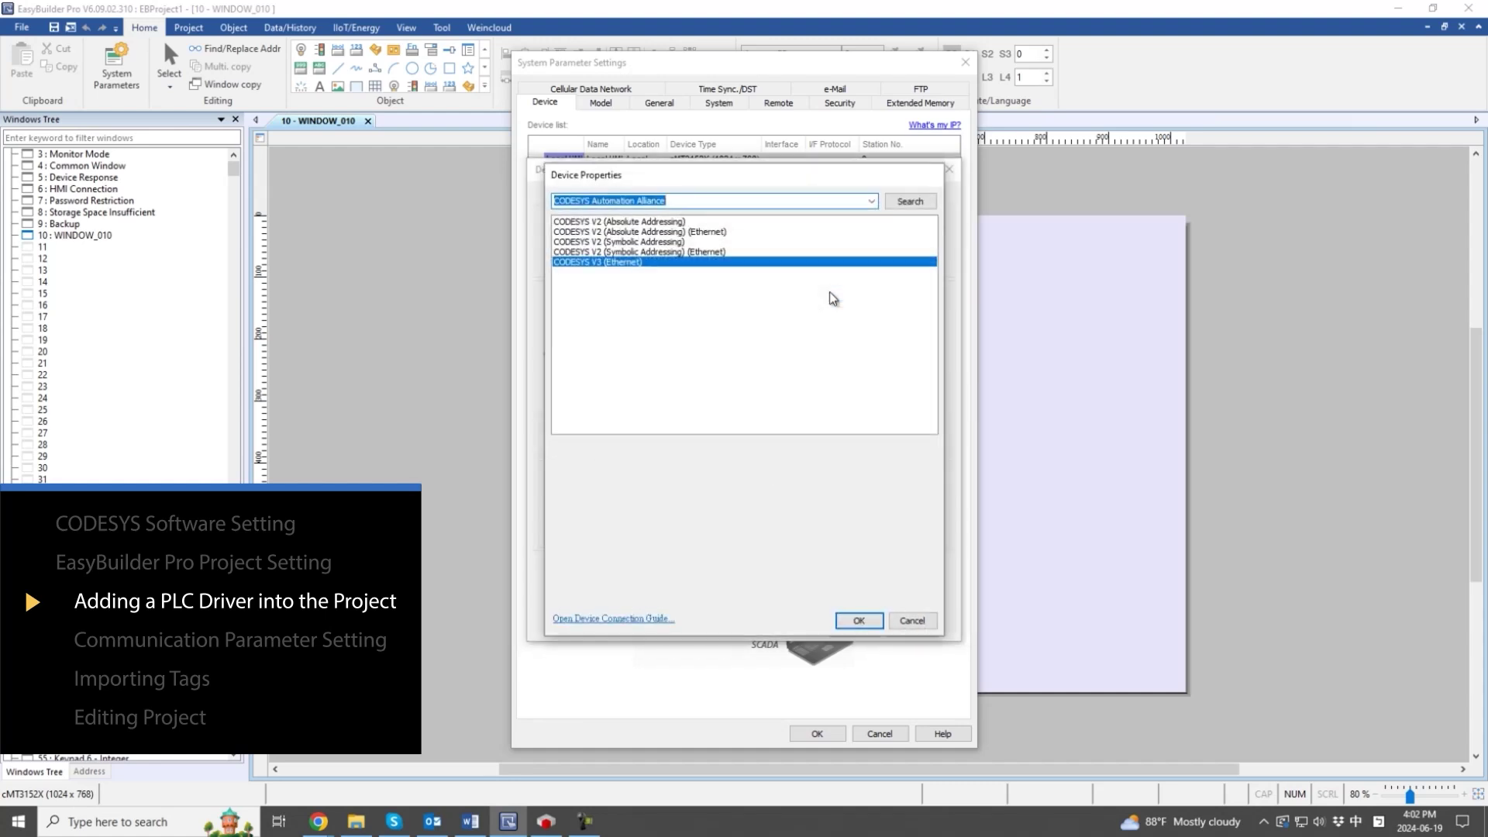
pyautogui.click(861, 620)
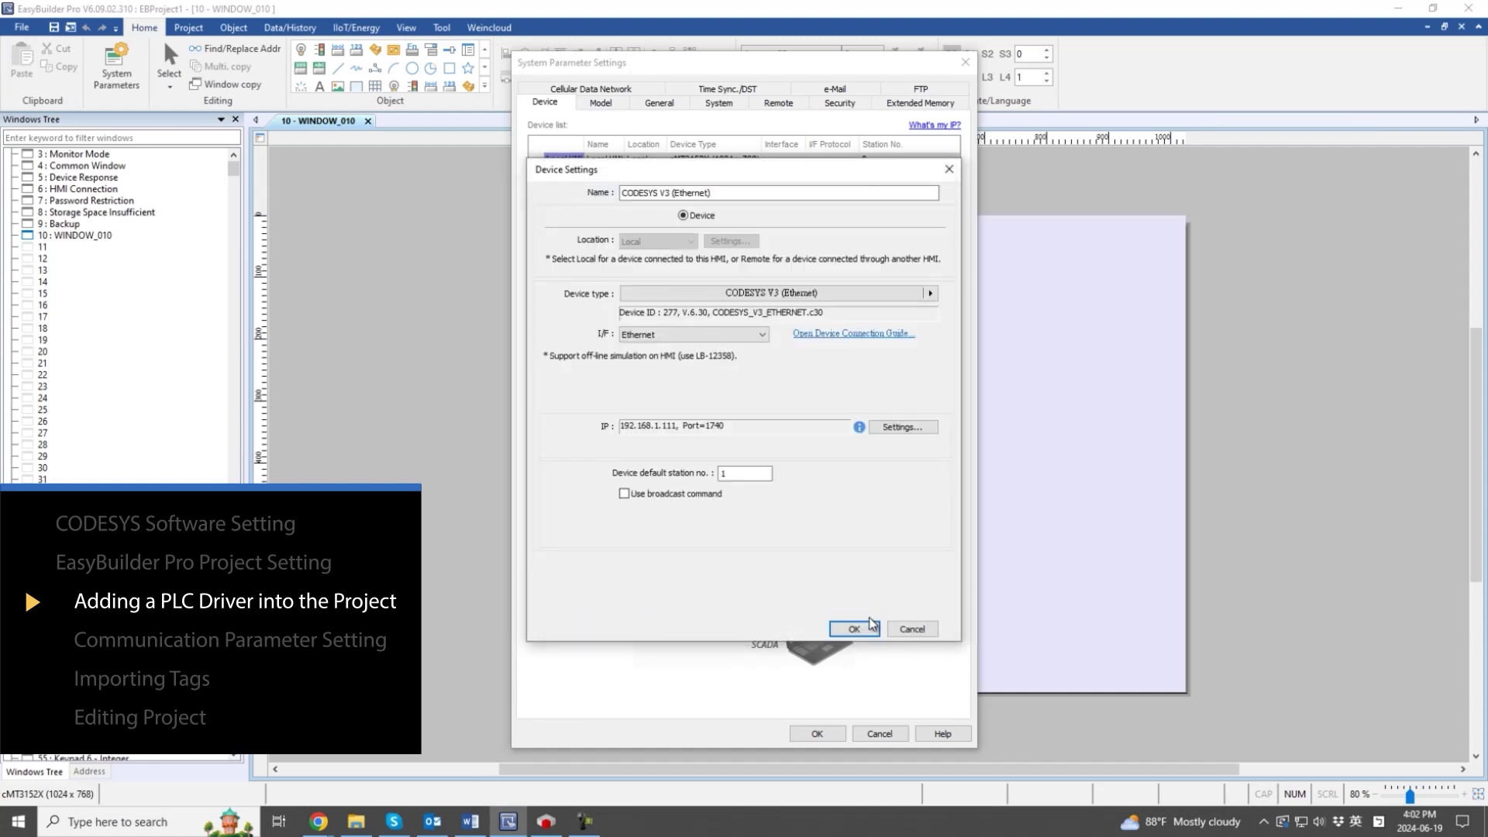
pyautogui.click(893, 427)
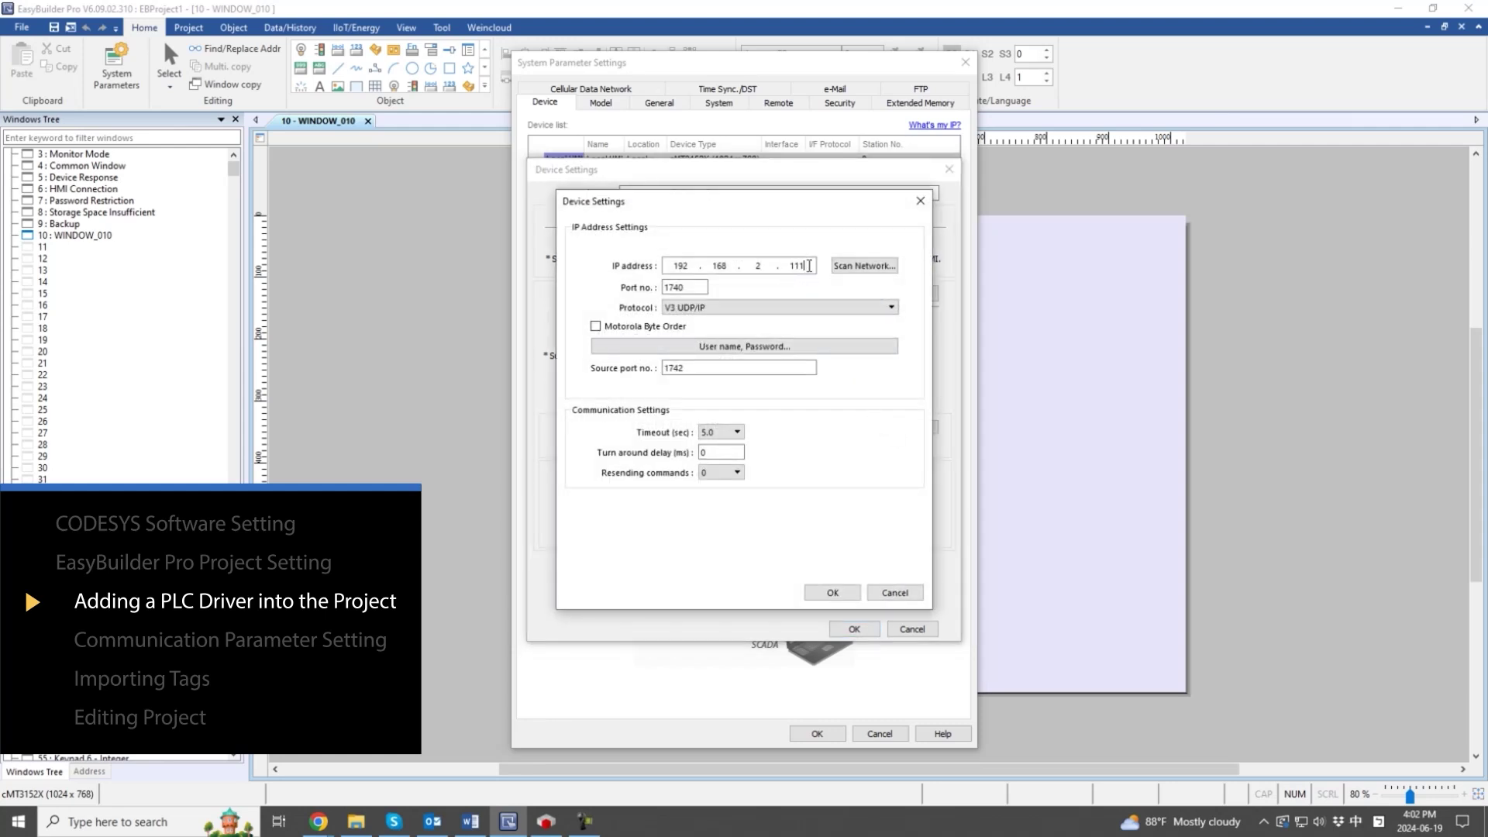
pyautogui.press('BackSpace')
pyautogui.press('BackSpace')
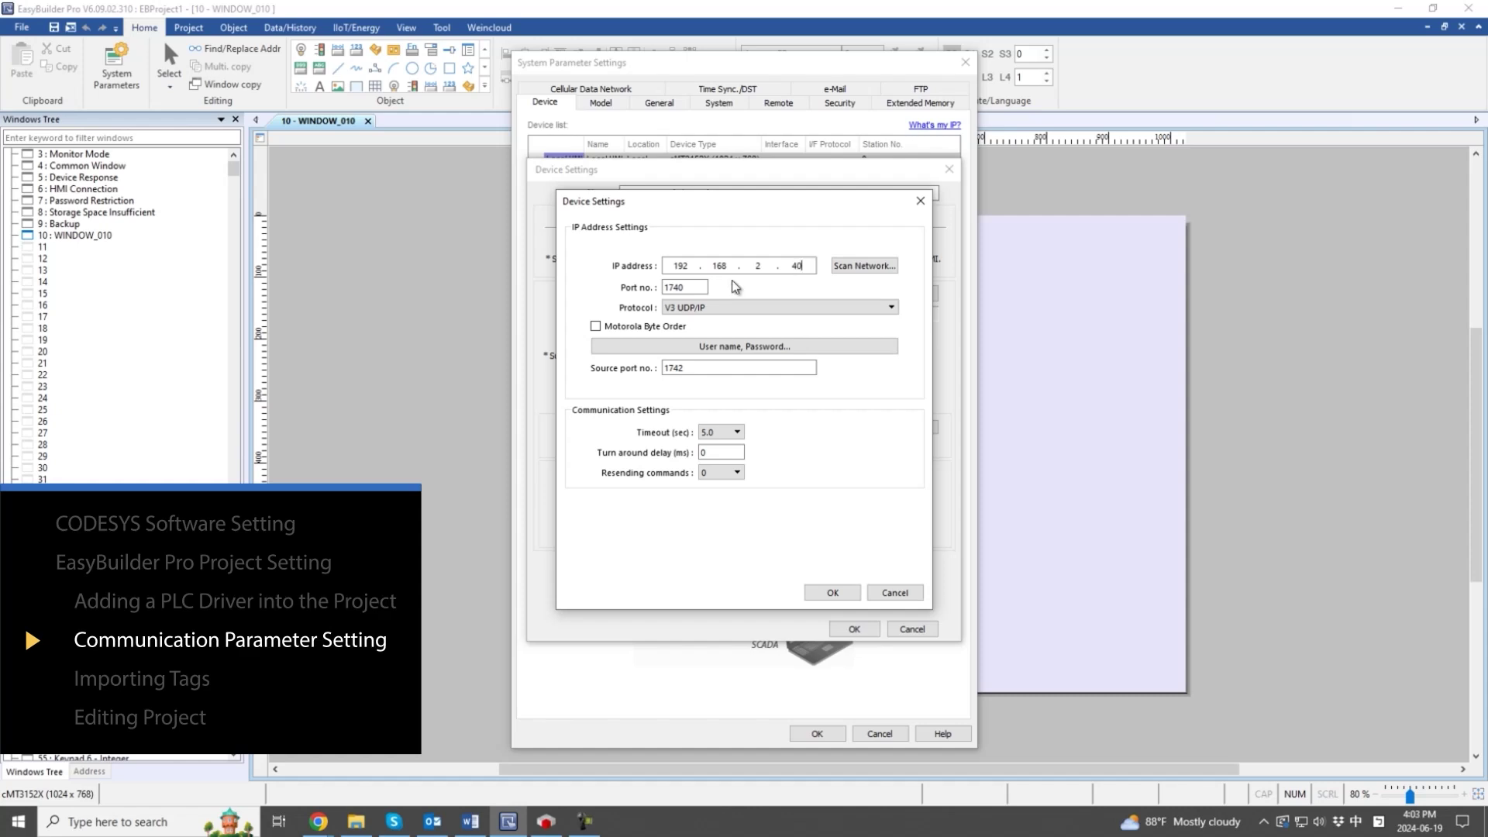
pyautogui.click(714, 310)
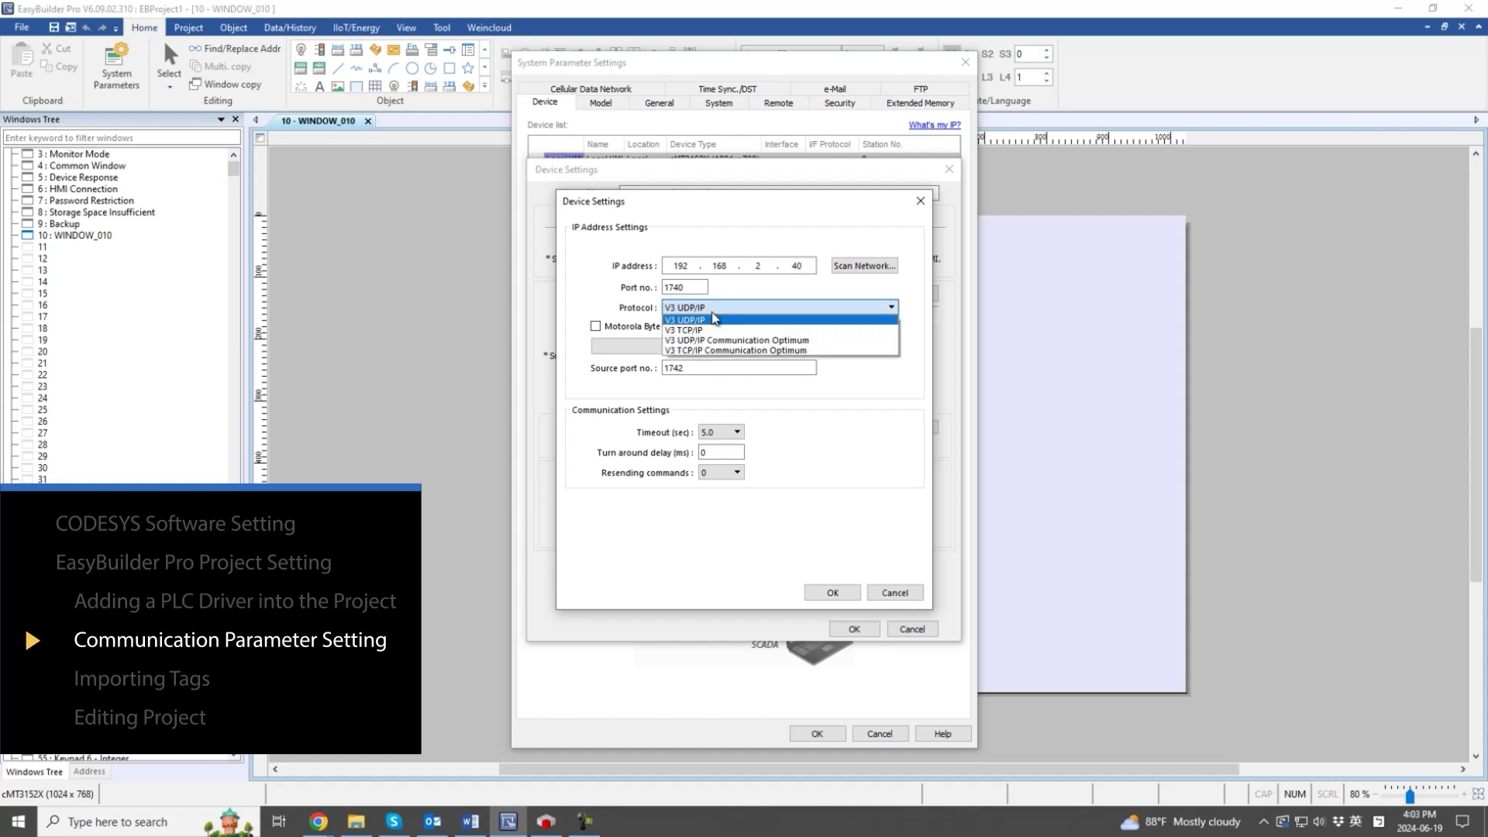
pyautogui.click(734, 347)
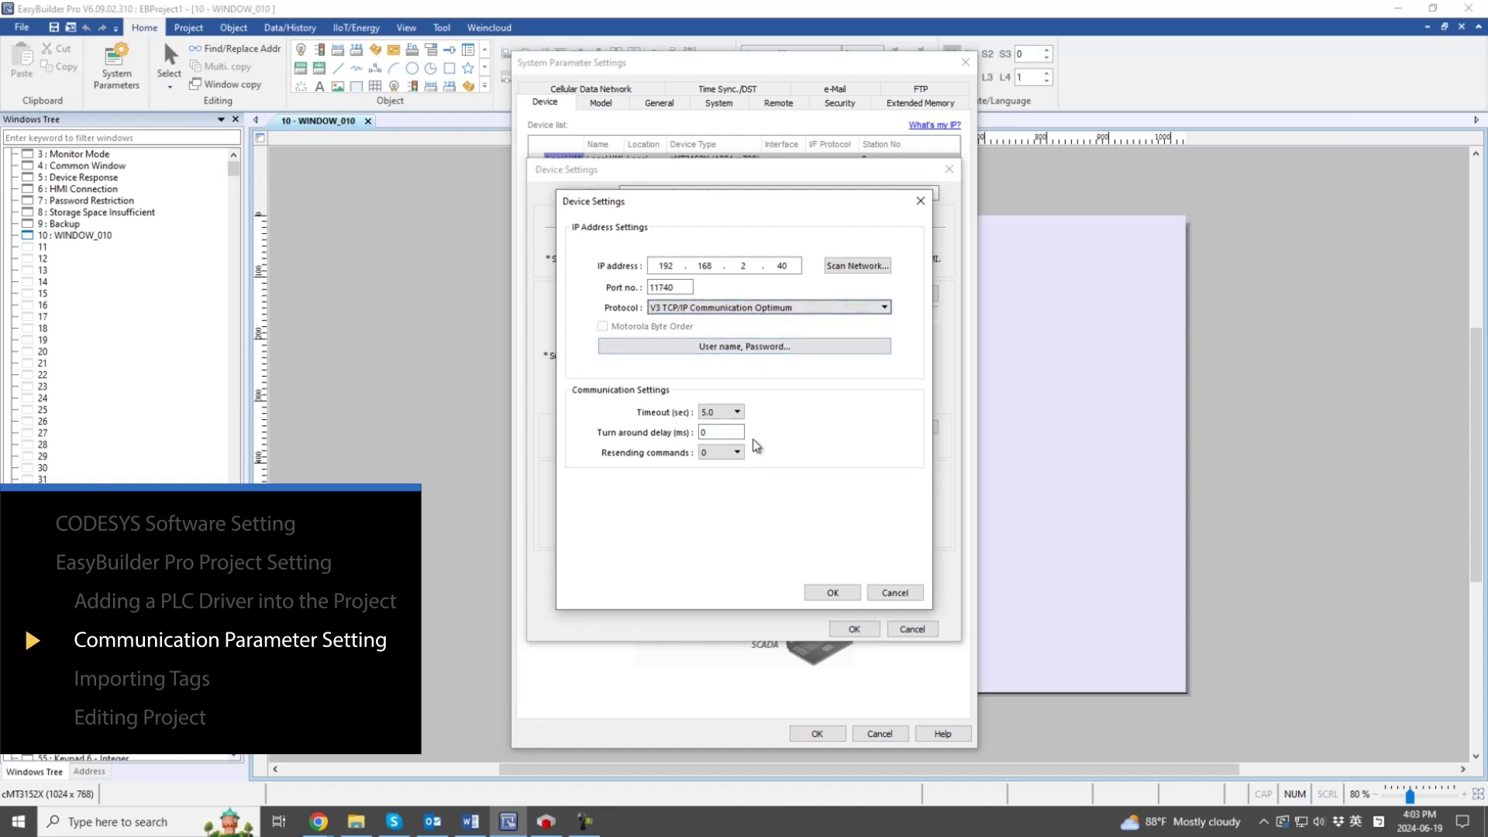
pyautogui.click(833, 593)
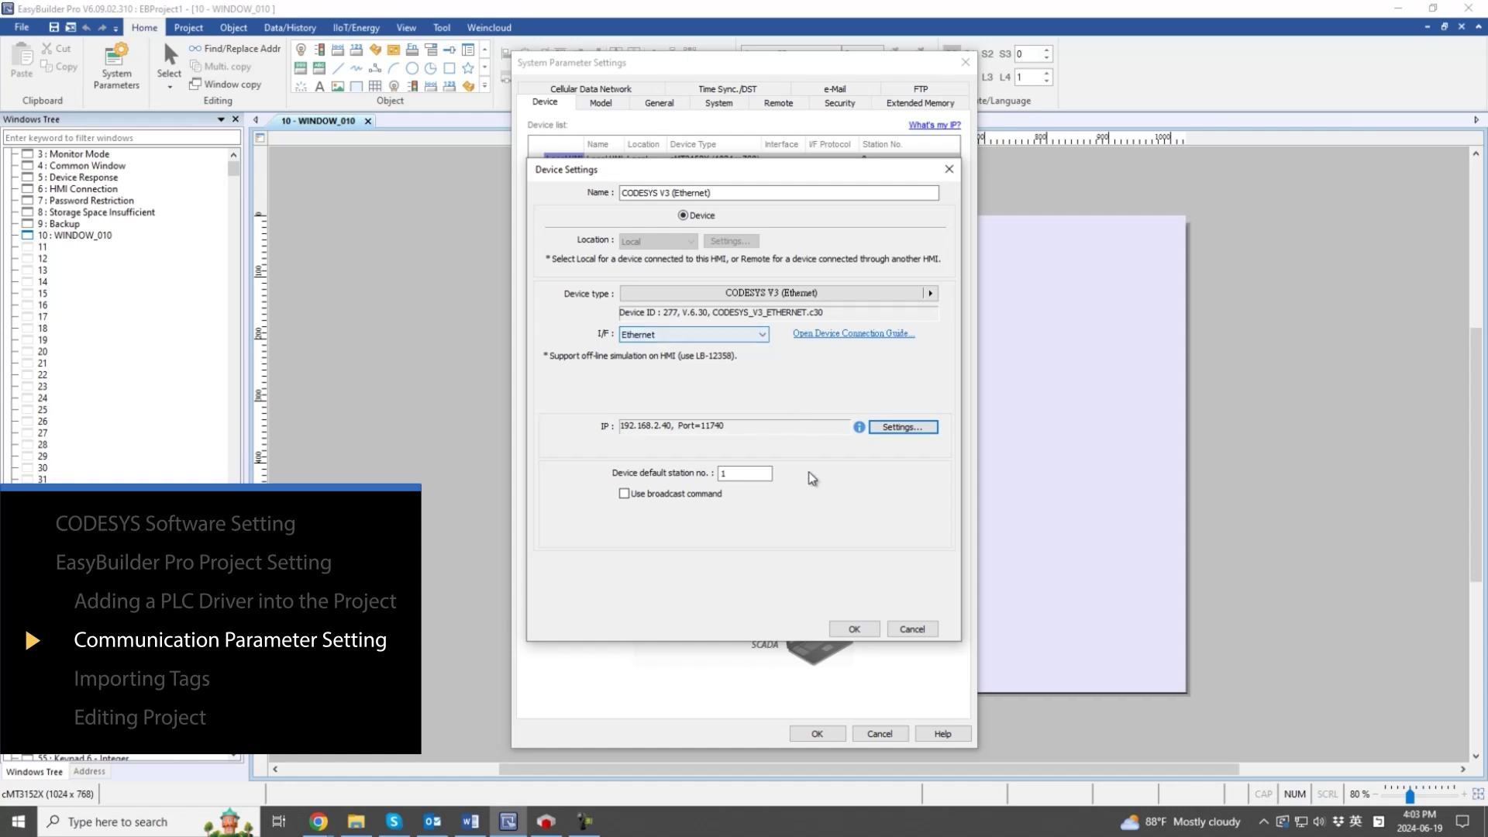
pyautogui.click(855, 629)
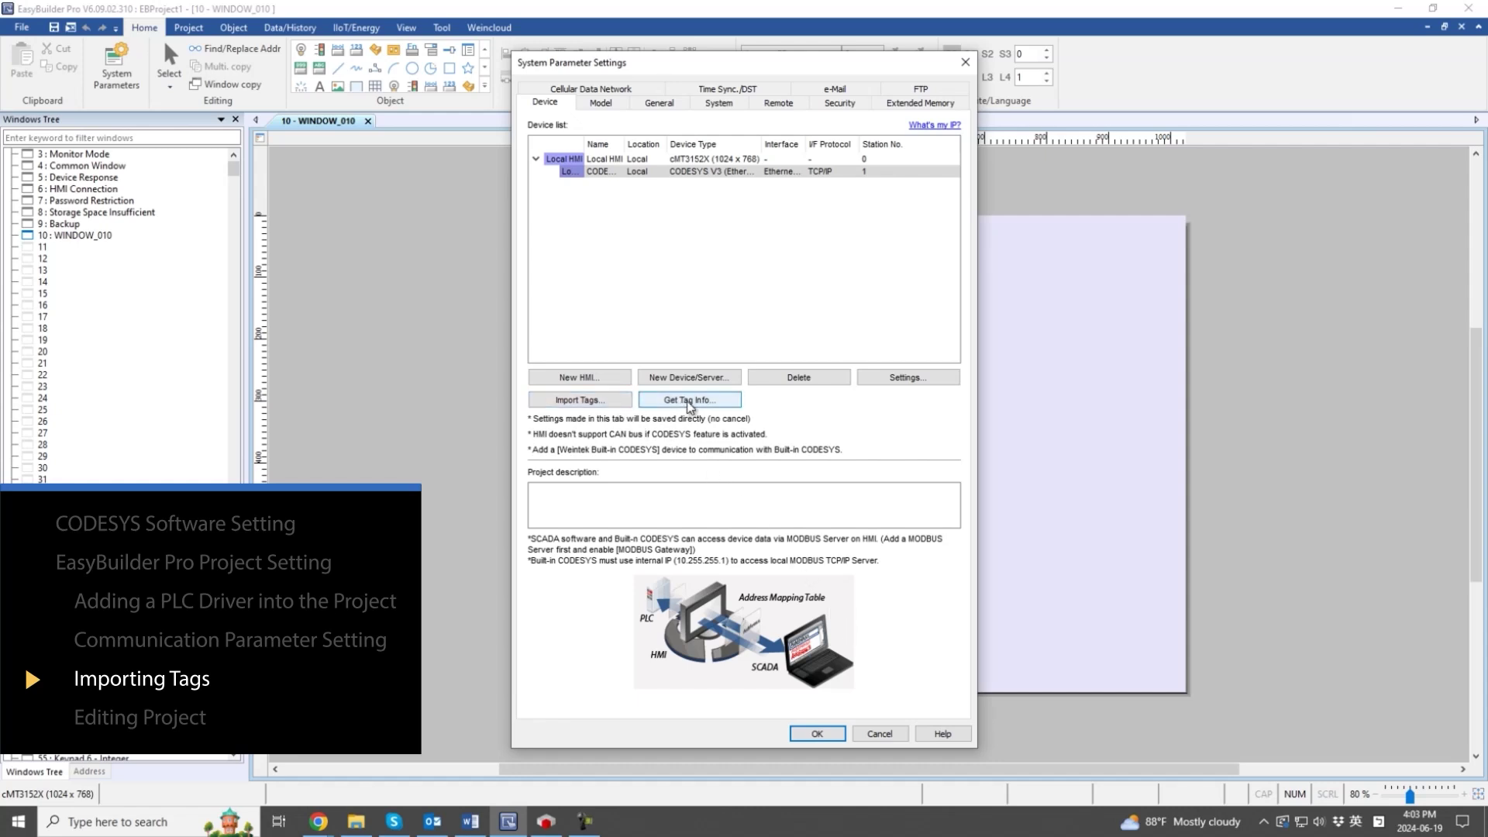
# Import the tag XML file from the Desktop test folder, then close System Parameter Settings.
pyautogui.click(618, 408)
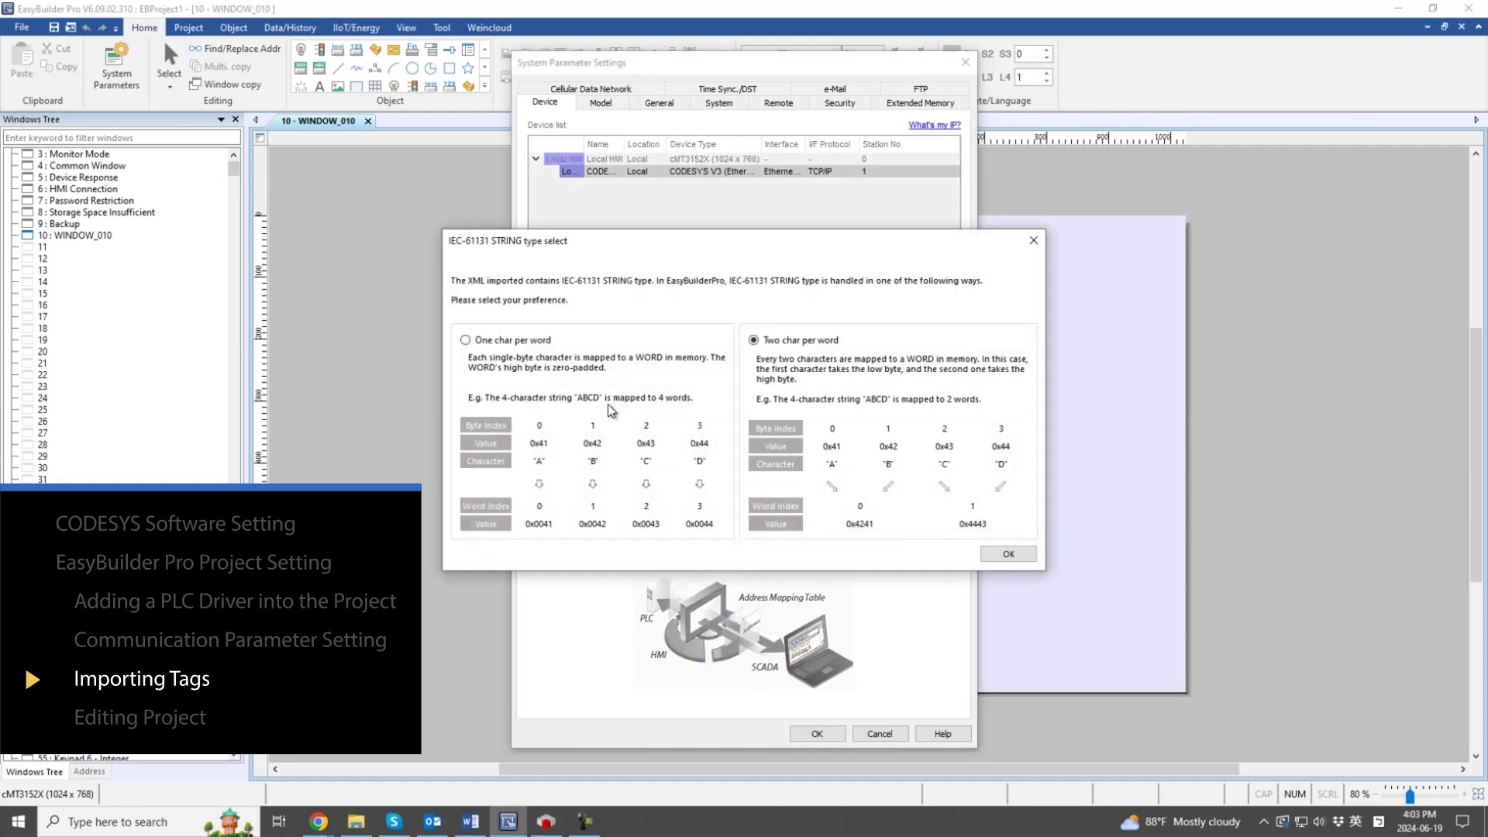
pyautogui.click(1009, 553)
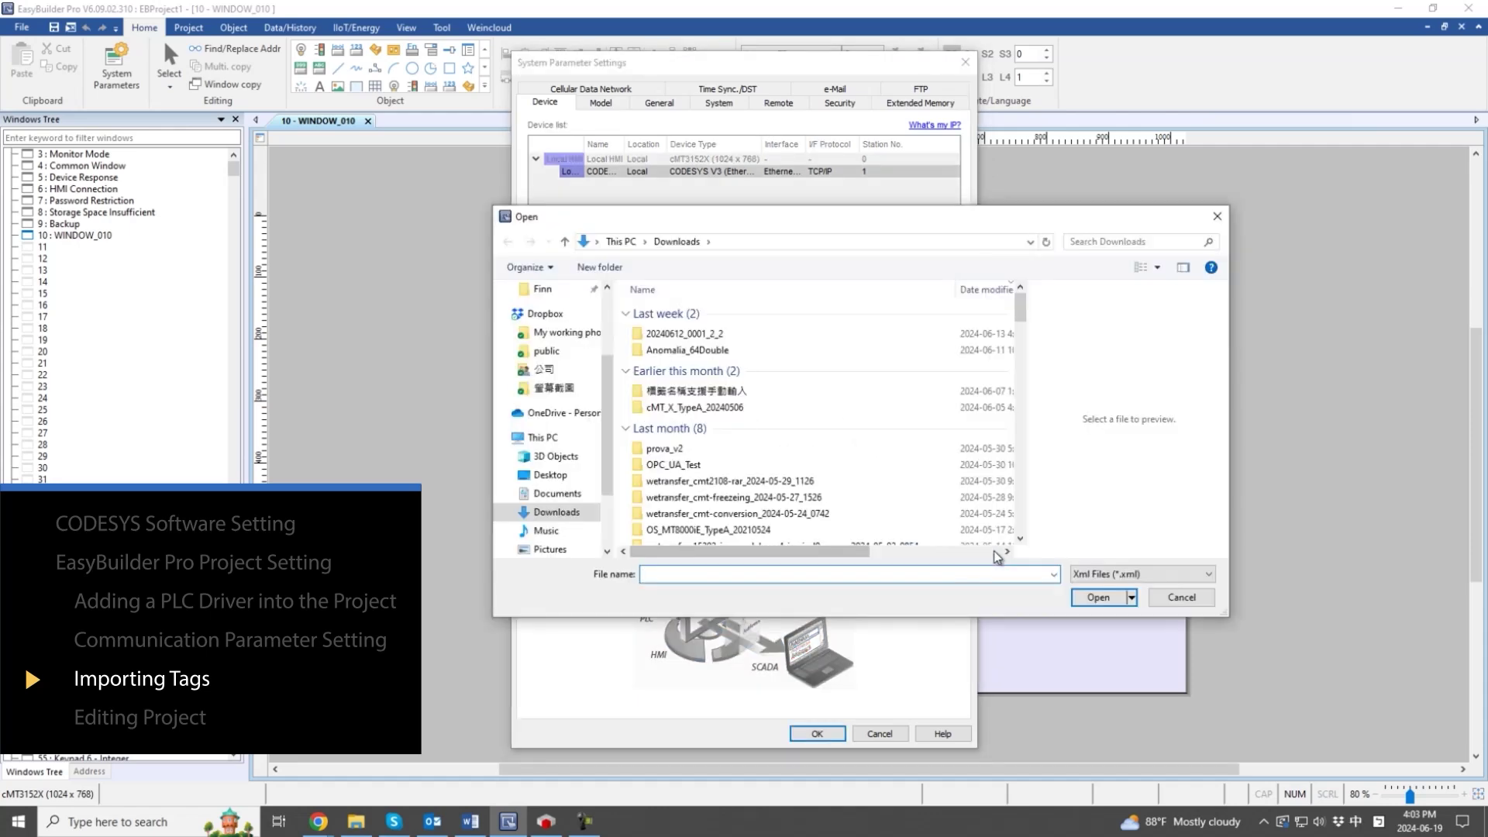
pyautogui.click(550, 475)
pyautogui.scroll(-3, 667, 465)
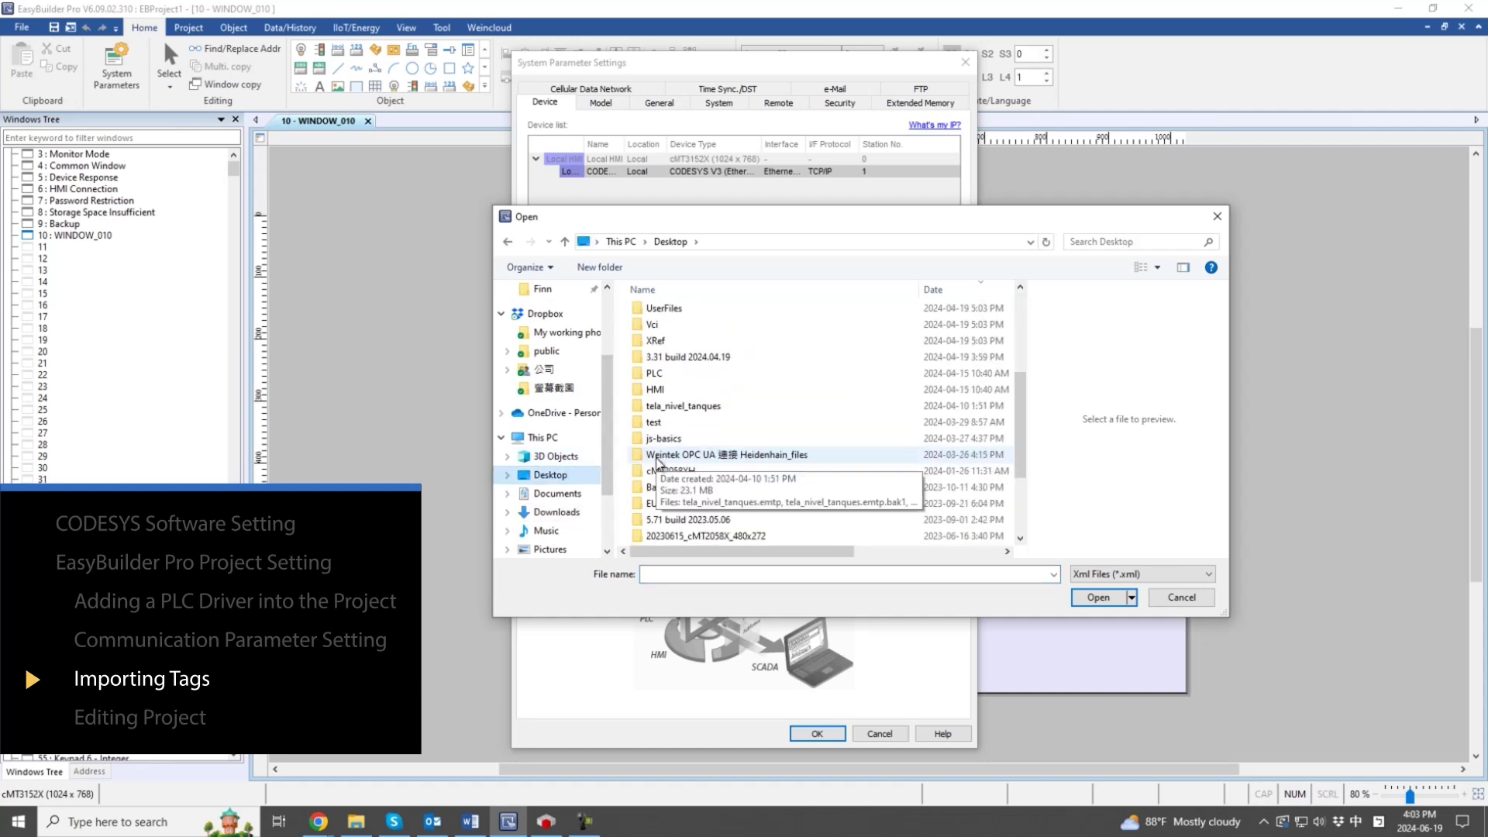
pyautogui.doubleClick(667, 465)
pyautogui.doubleClick(713, 311)
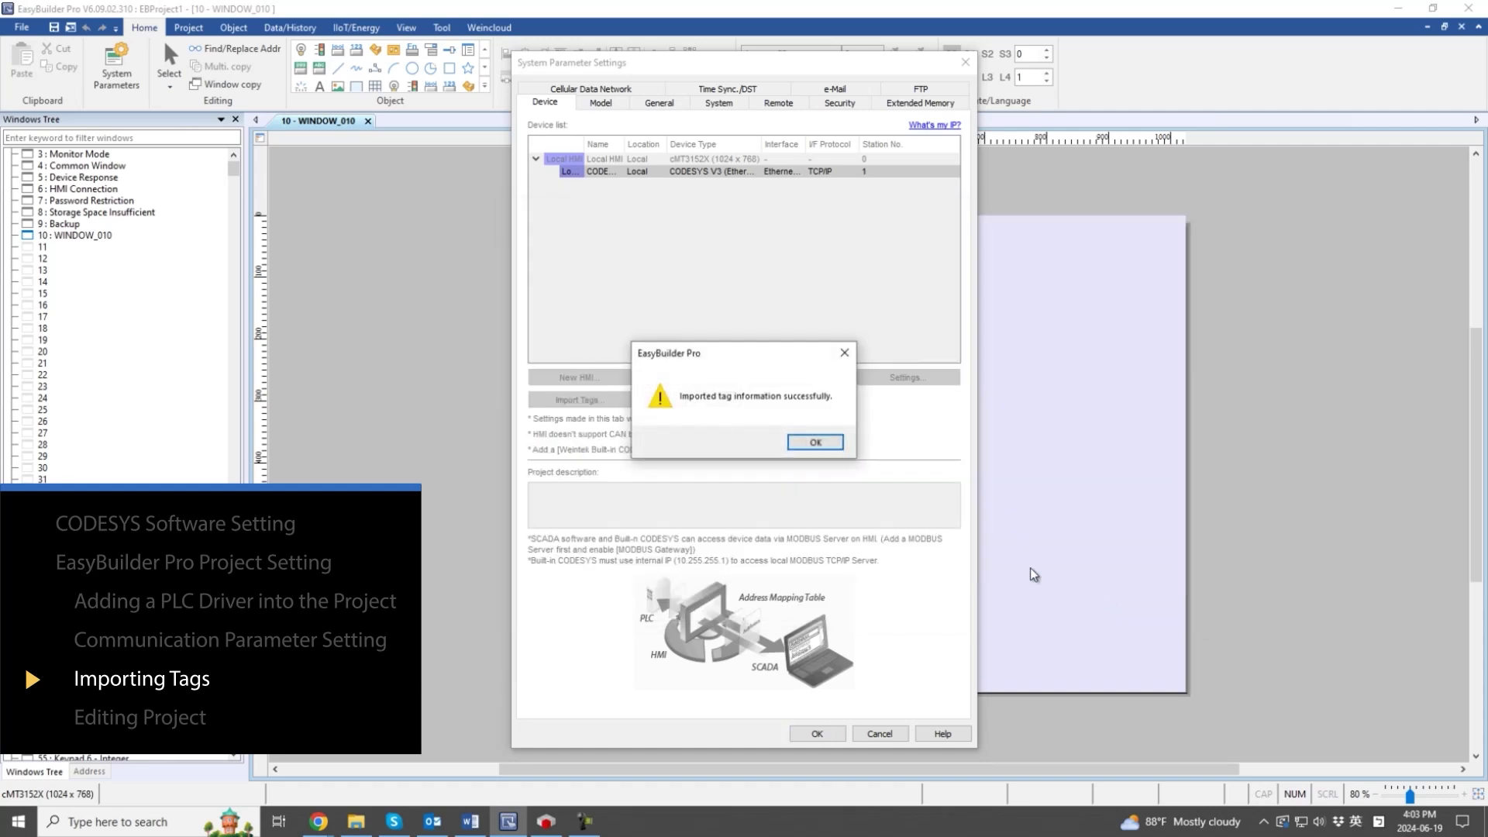
pyautogui.click(814, 441)
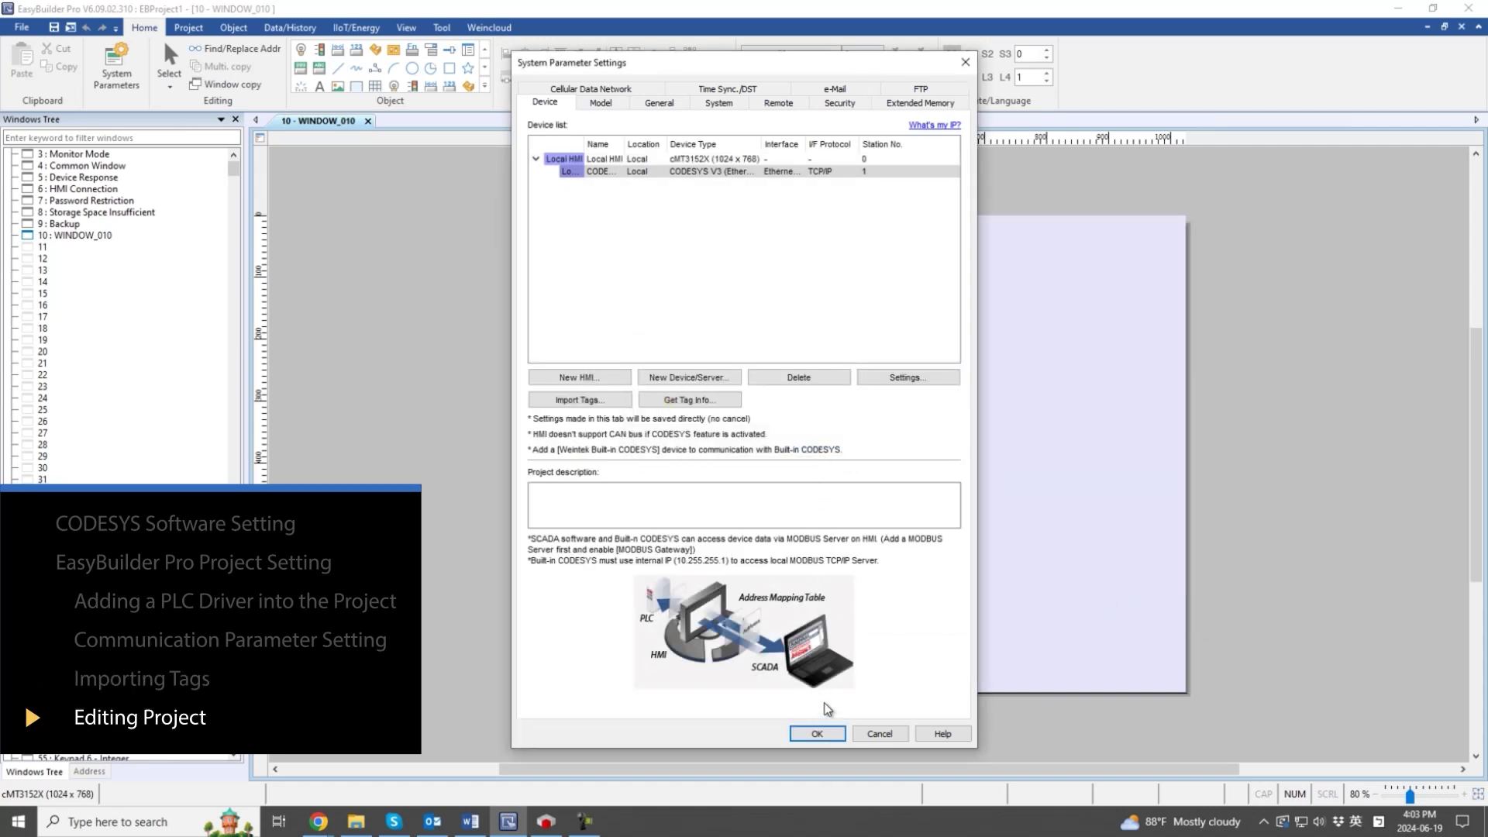
pyautogui.click(817, 734)
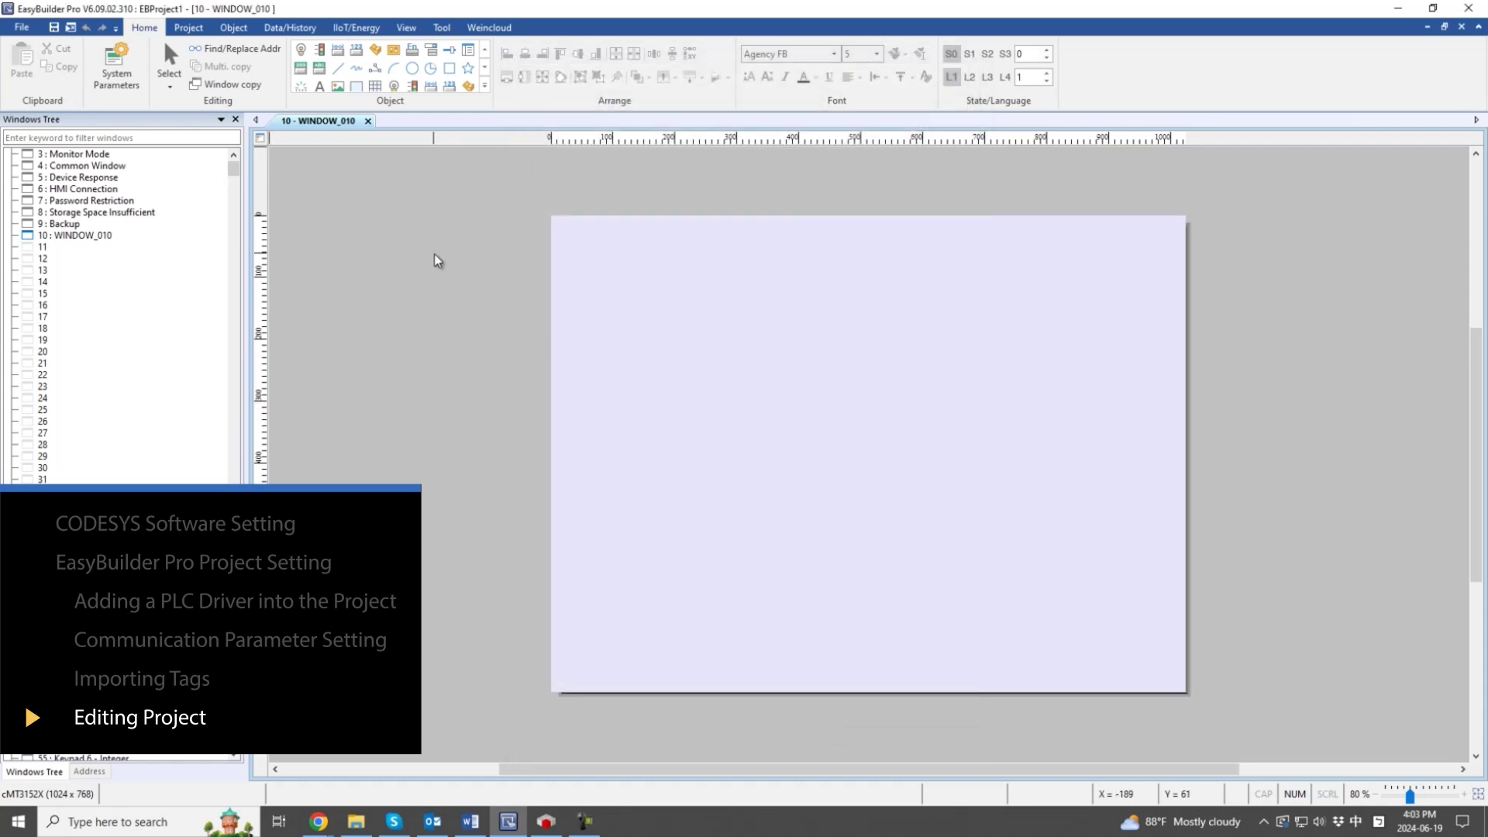
# Place a Numeric object bound to the Application.PLC_PRG.test2 tag on WINDOW_010.
pyautogui.click(299, 72)
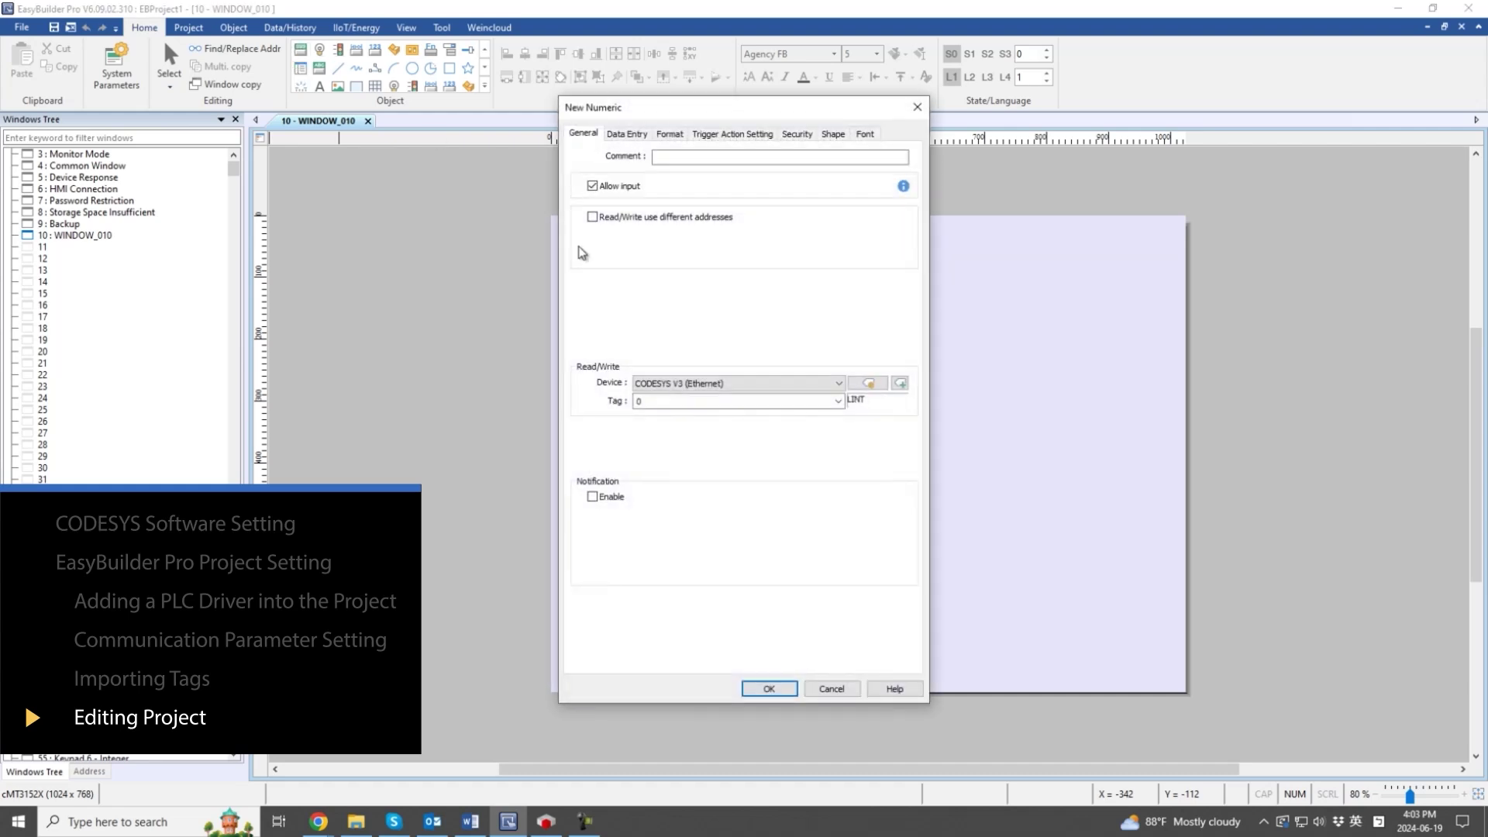
pyautogui.click(838, 401)
pyautogui.click(752, 463)
pyautogui.click(756, 475)
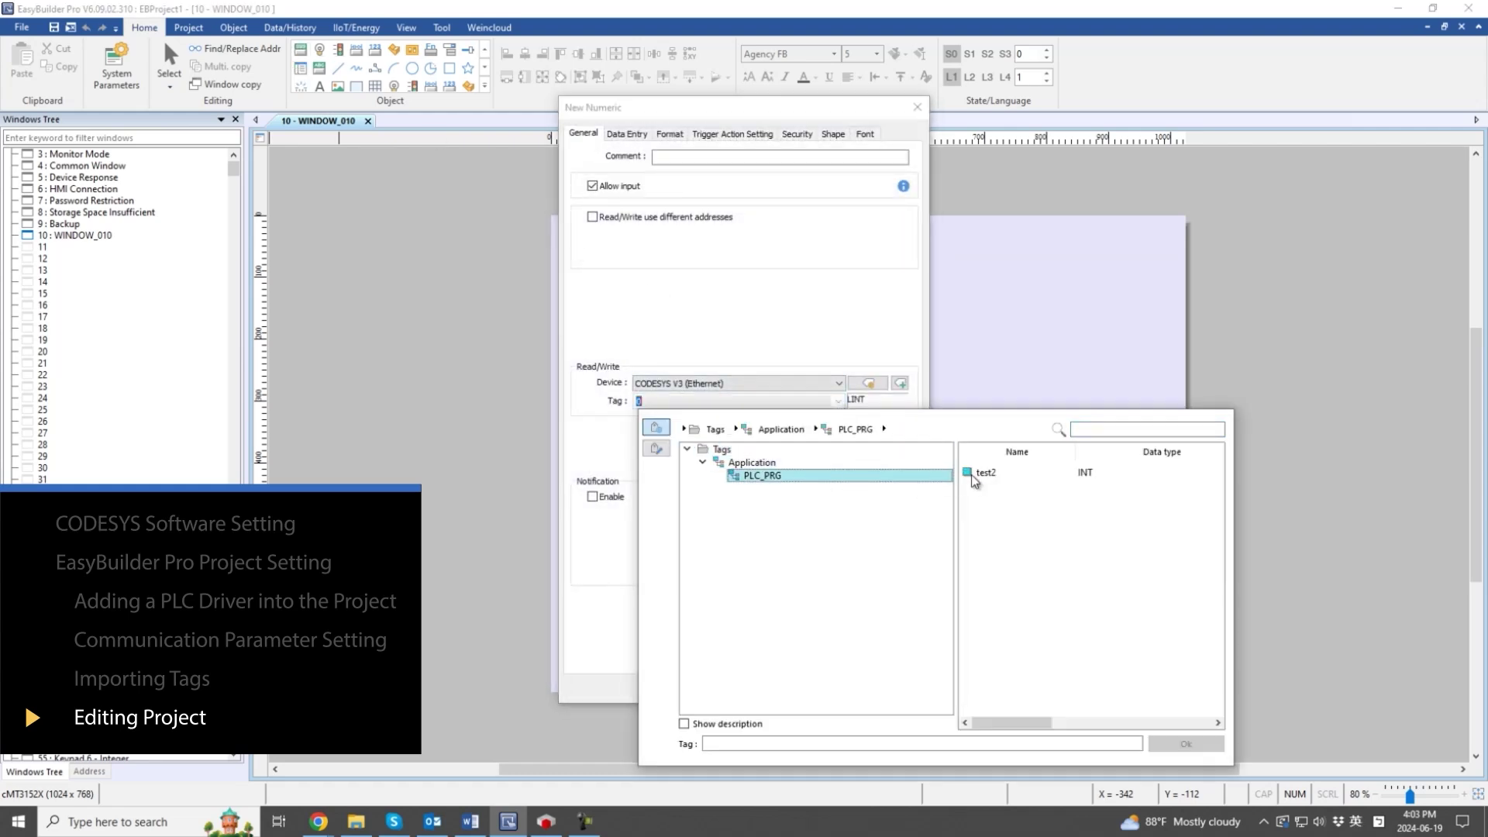
pyautogui.doubleClick(1000, 472)
pyautogui.click(769, 688)
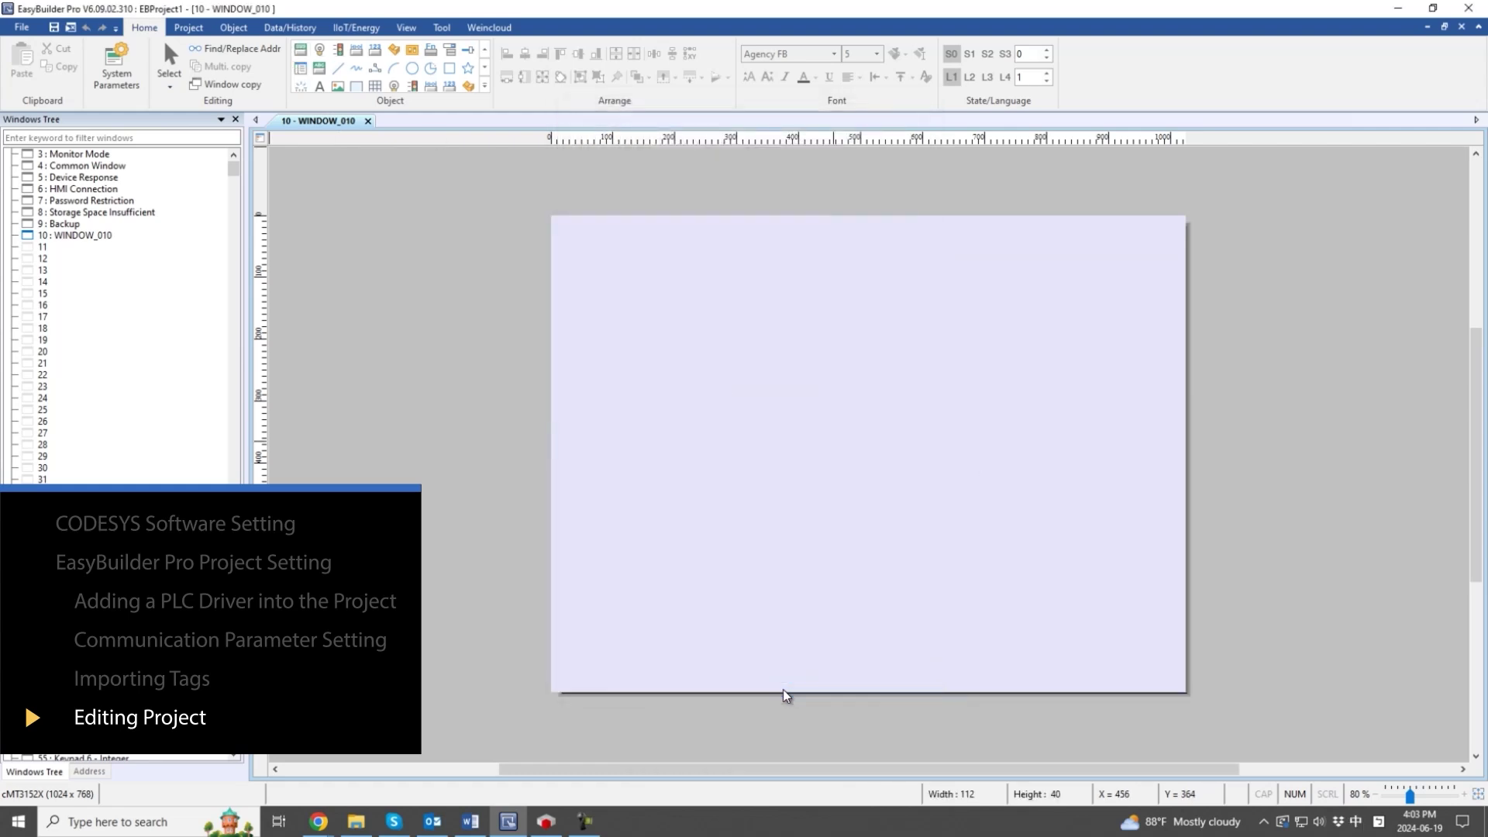
pyautogui.click(694, 288)
# Place a Toggle Switch bound to Application.PLC_PRG.test beside the numeric box.
pyautogui.click(322, 49)
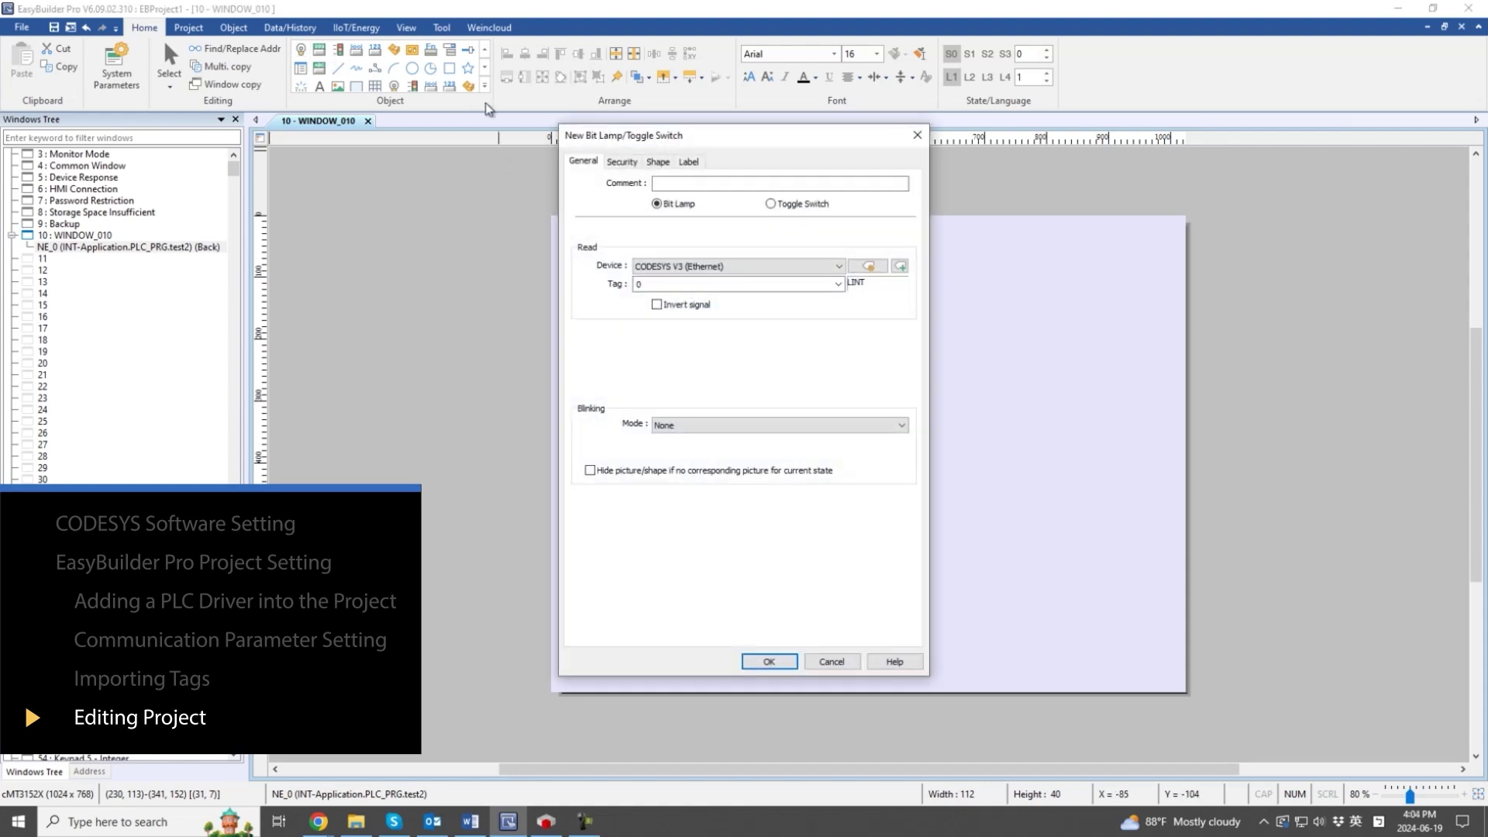
pyautogui.click(798, 204)
pyautogui.click(806, 283)
pyautogui.click(838, 283)
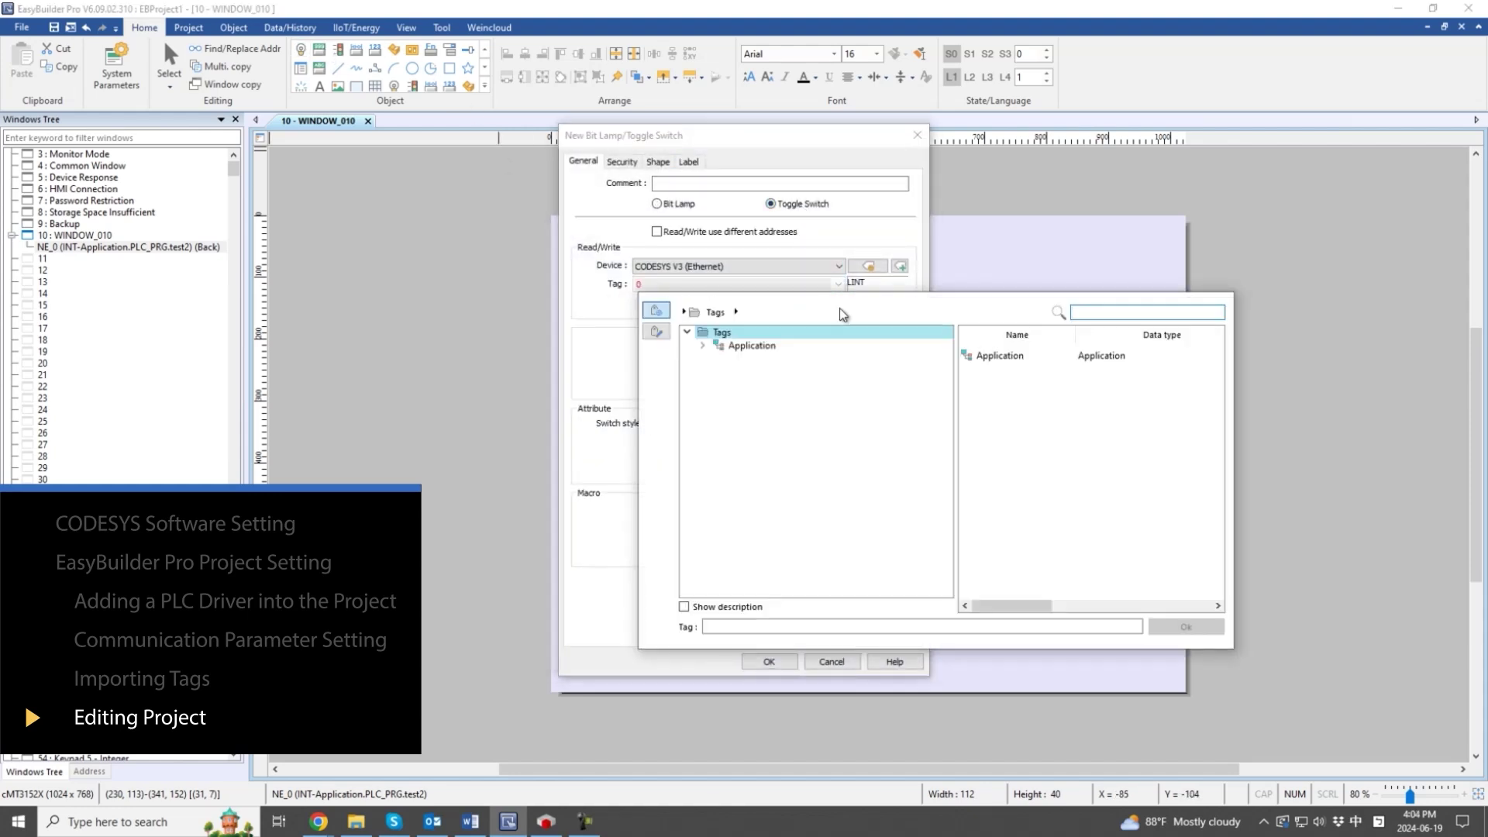
pyautogui.click(752, 344)
pyautogui.click(763, 358)
pyautogui.click(1007, 361)
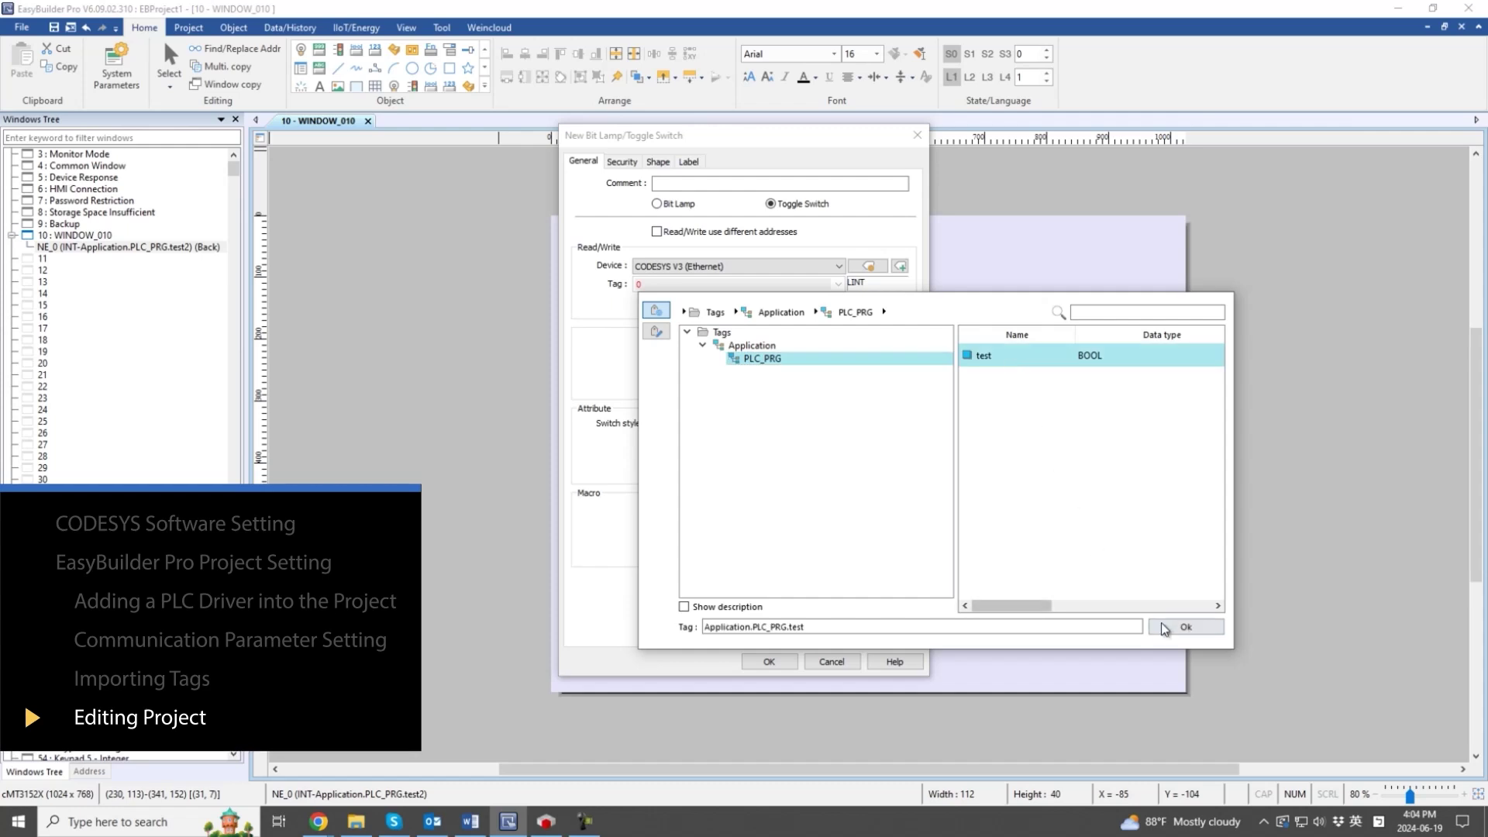
pyautogui.doubleClick(1007, 360)
pyautogui.click(733, 426)
pyautogui.click(728, 442)
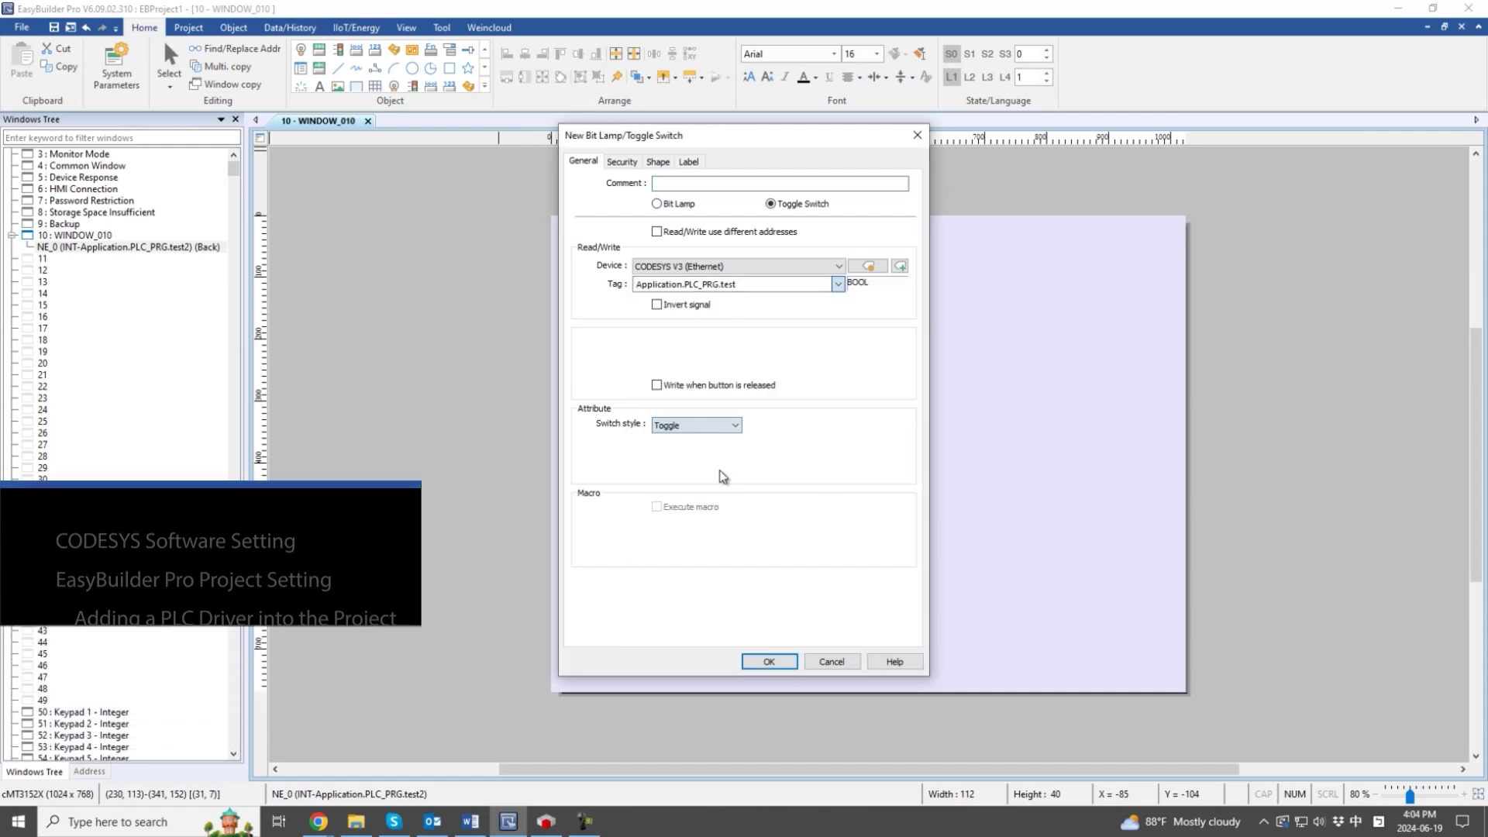
pyautogui.click(769, 661)
pyautogui.click(803, 280)
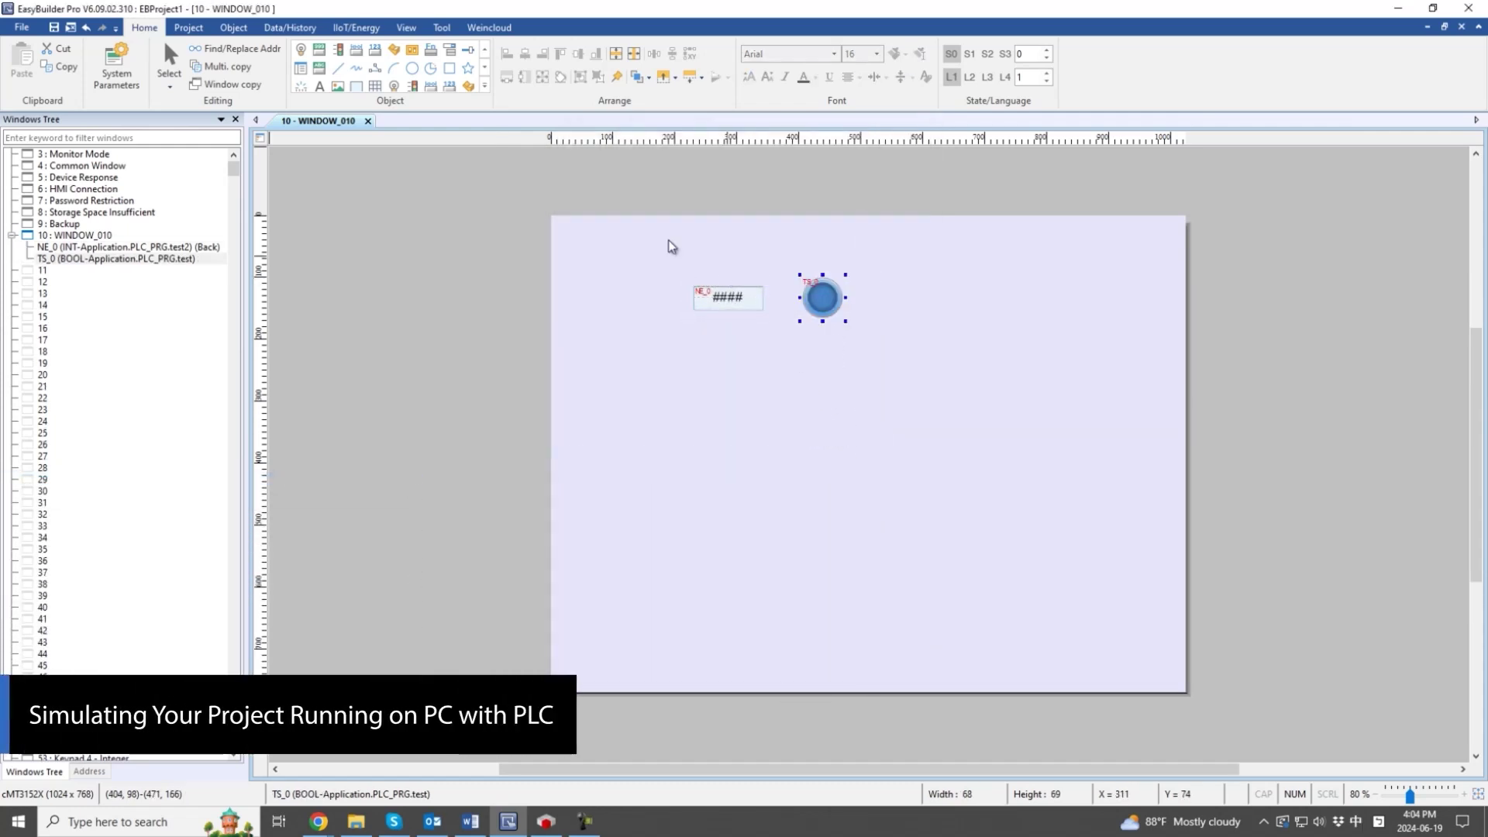
# Save as EBProject1.cmtp, start Online Simulation, and bring CODESYS forward in a smaller window.
pyautogui.click(54, 28)
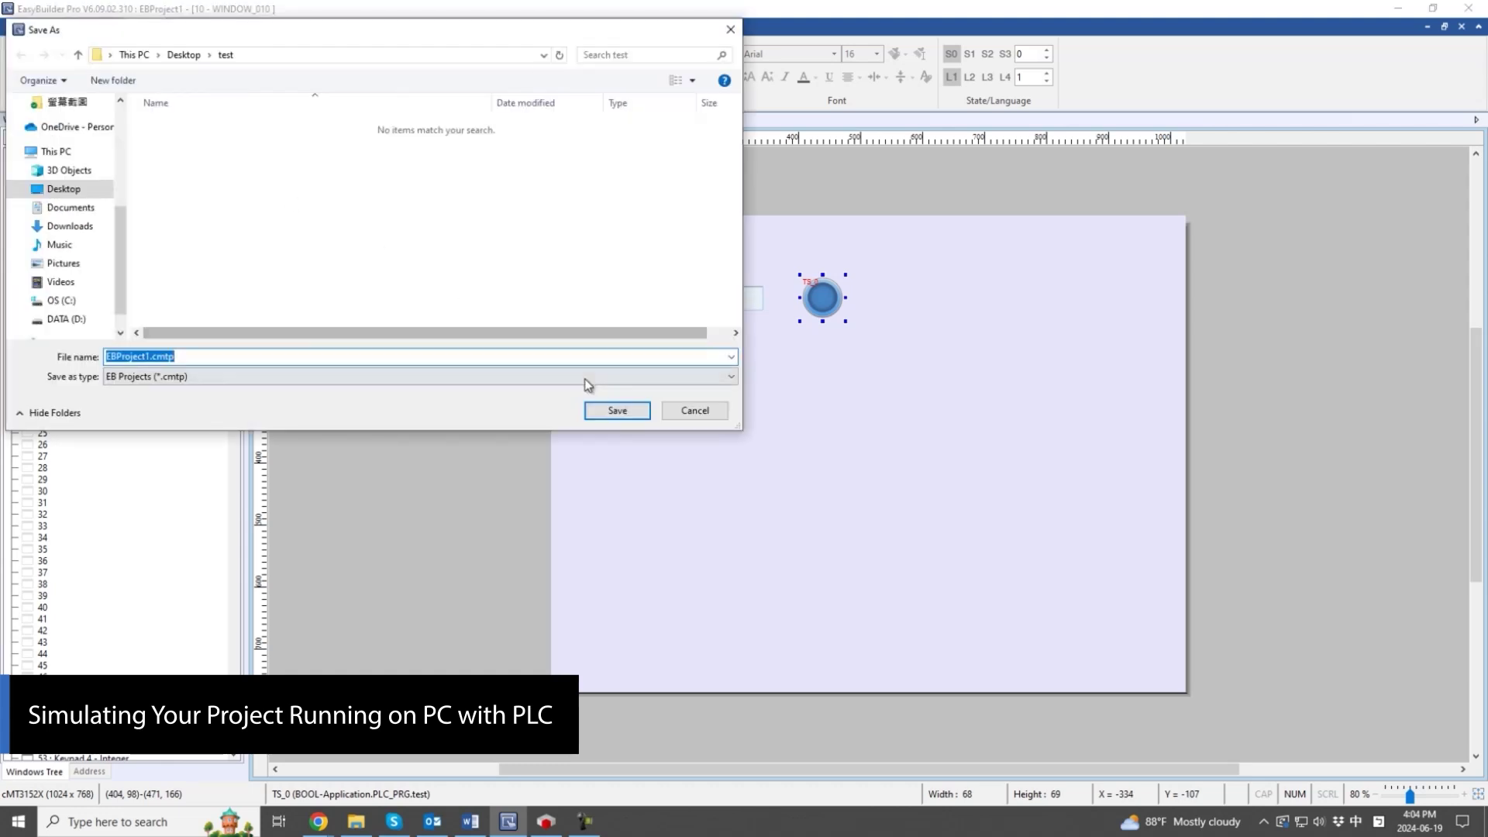
pyautogui.click(614, 408)
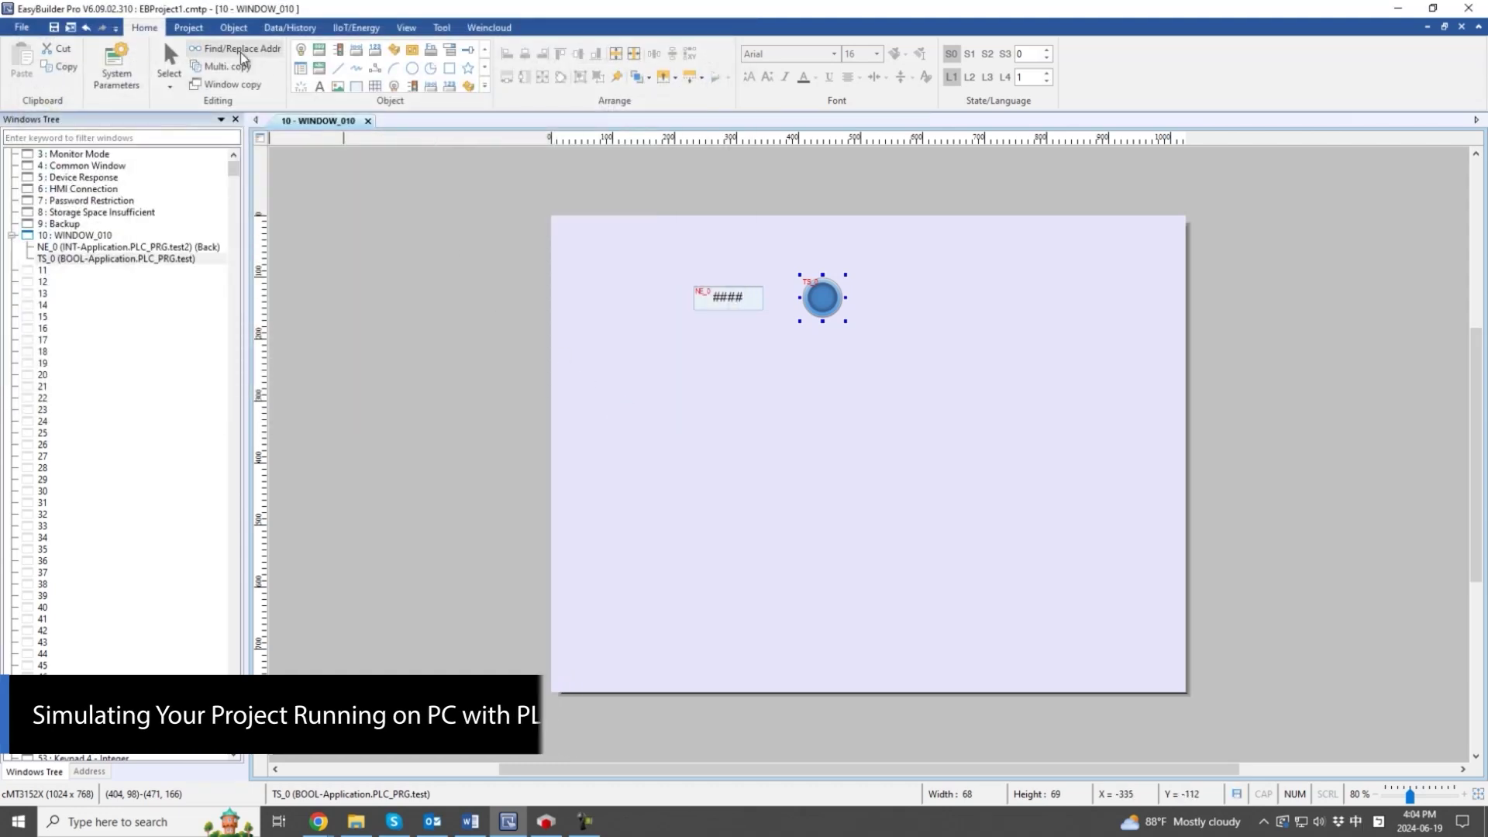
pyautogui.click(189, 28)
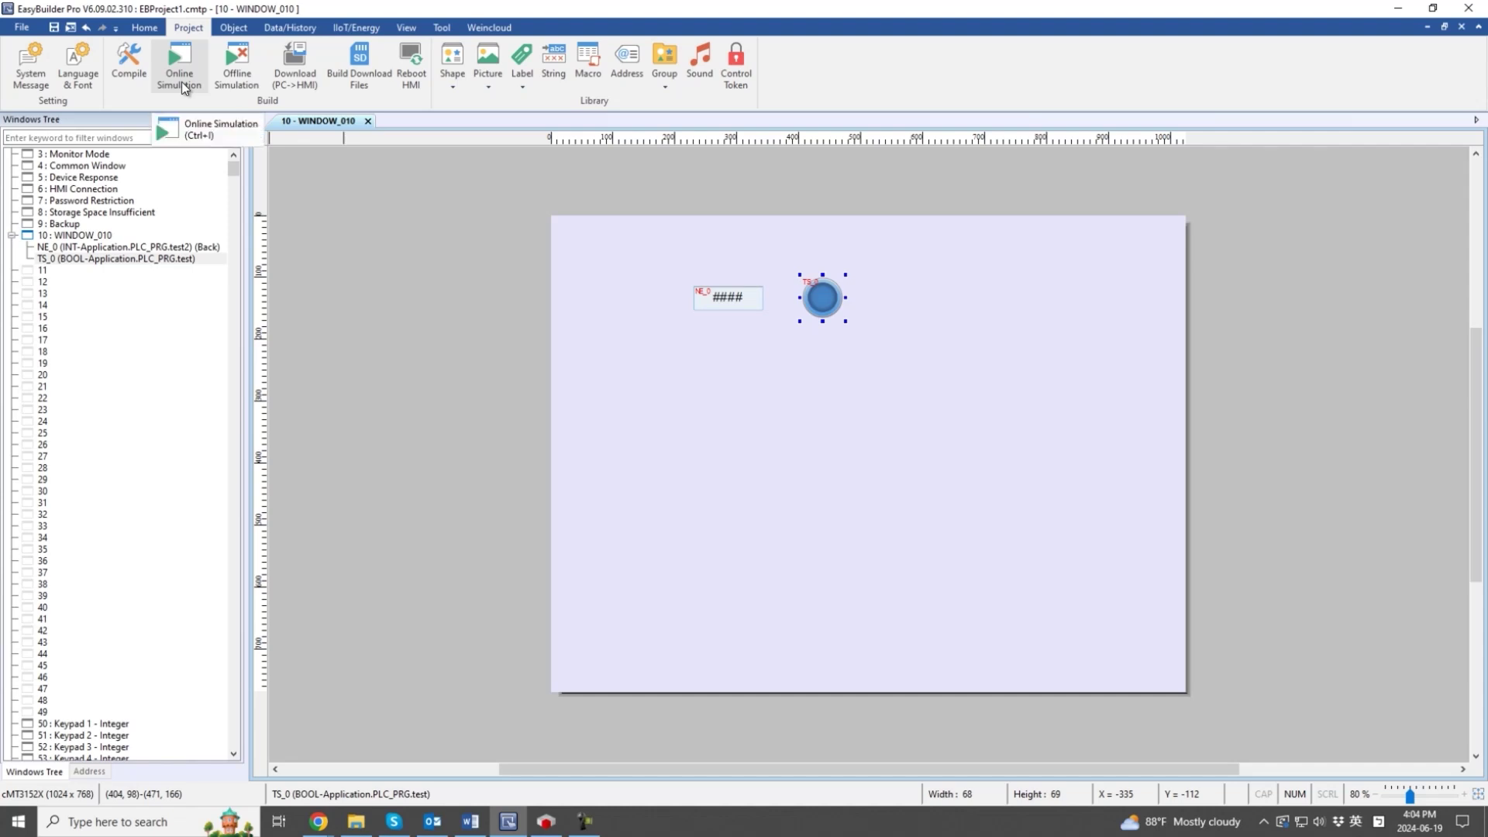
pyautogui.click(181, 82)
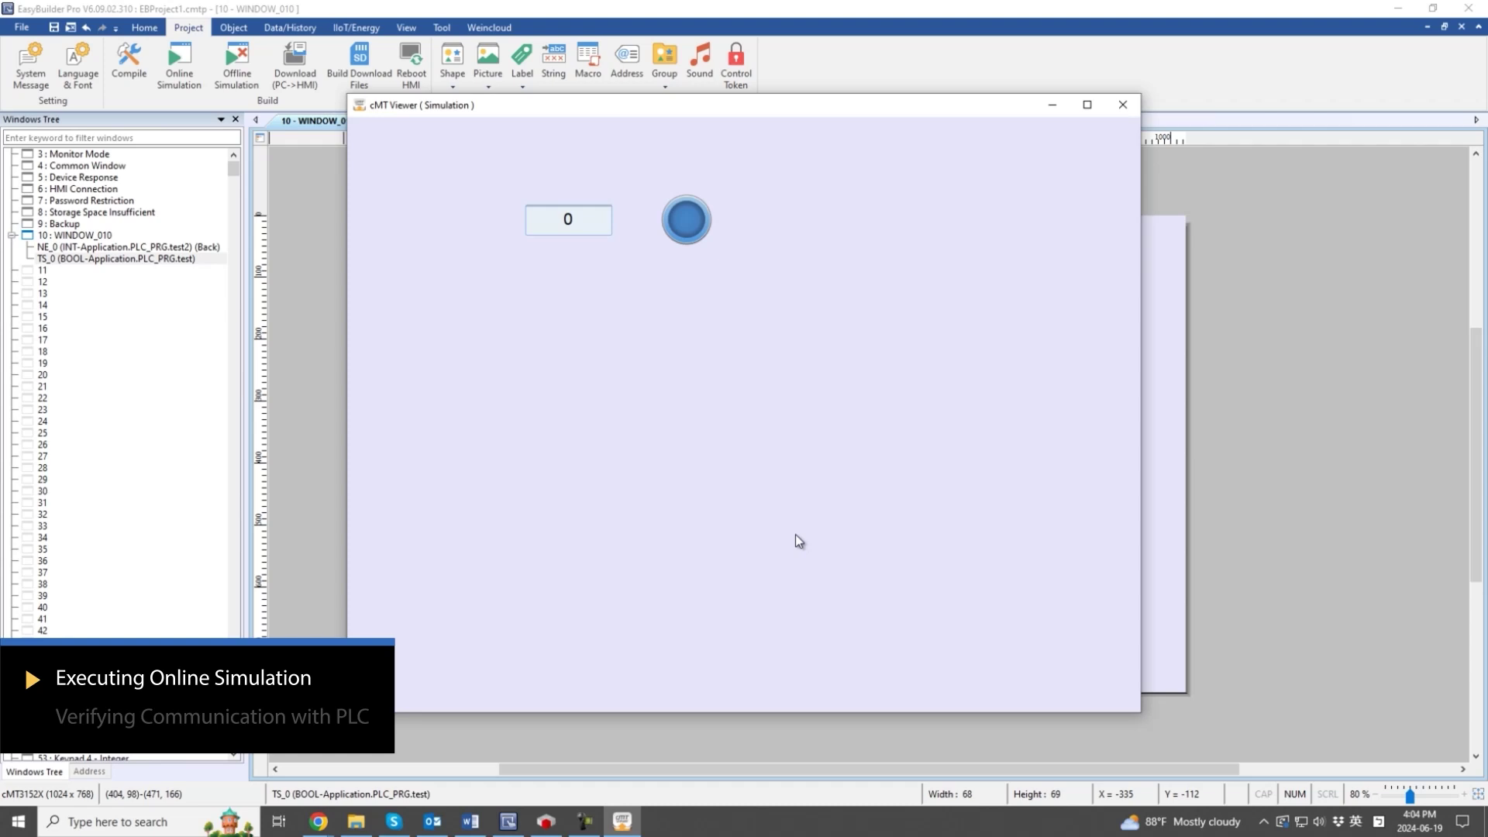
pyautogui.click(548, 823)
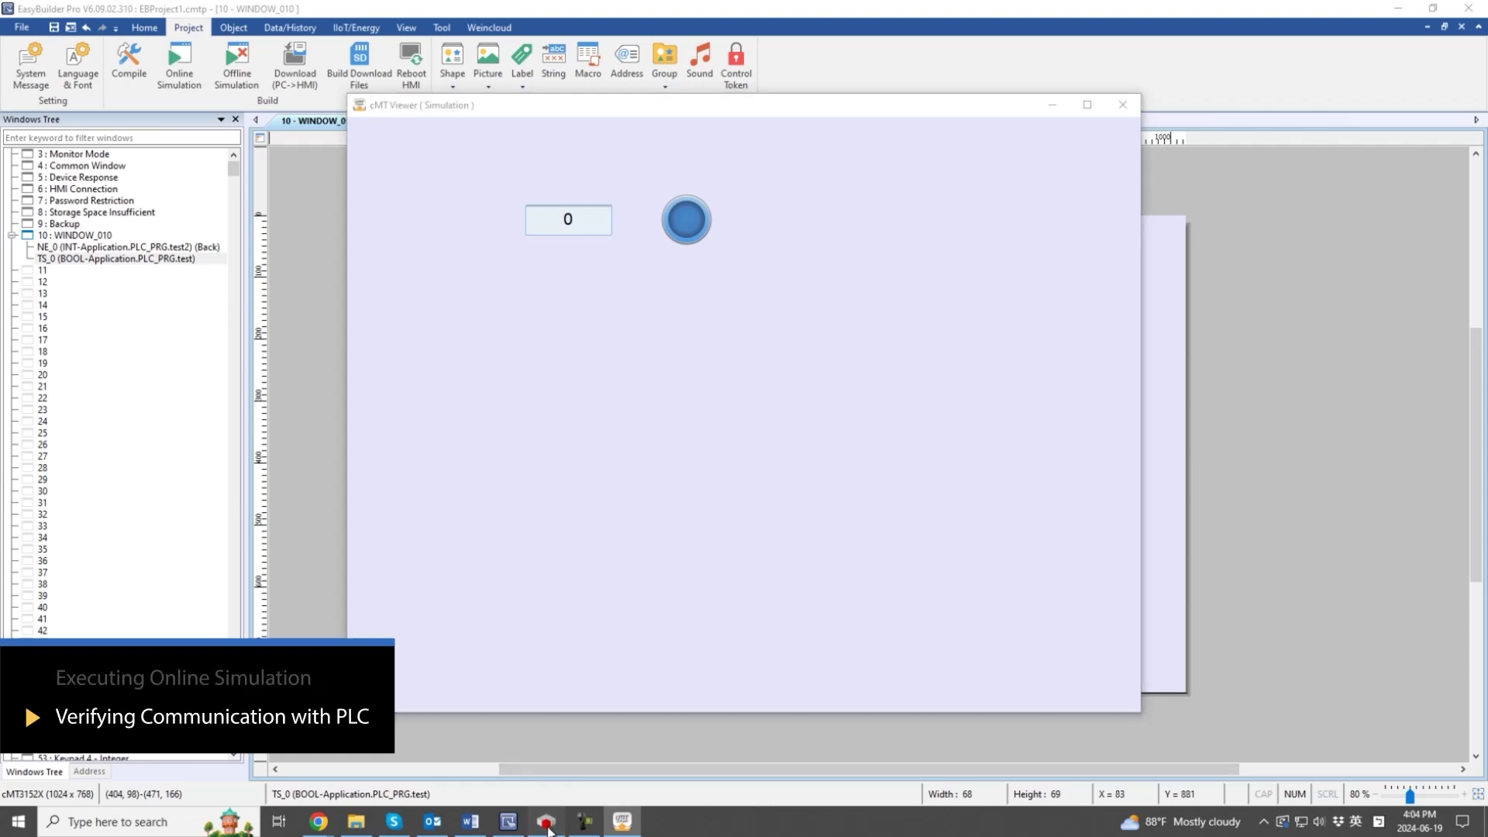
pyautogui.moveTo(898, 10); pyautogui.dragTo(1126, 10)
# Arrange CODESYS and the cMT Viewer simulation side by side with the PLC_PRG editor enlarged.
pyautogui.moveTo(1126, 405); pyautogui.dragTo(1125, 806)
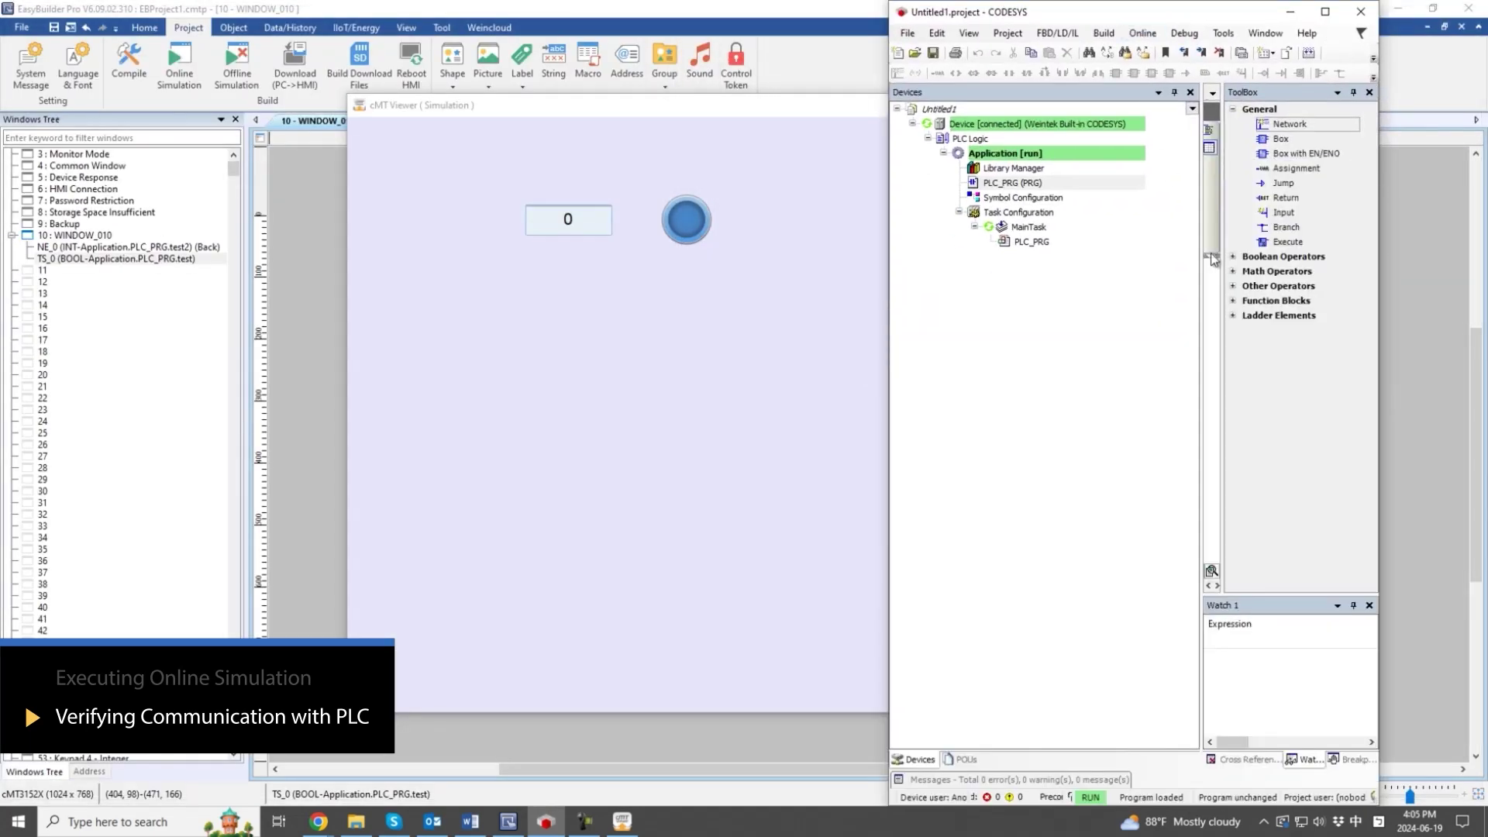
pyautogui.moveTo(1214, 259); pyautogui.dragTo(1063, 293)
pyautogui.moveTo(1225, 302); pyautogui.dragTo(1322, 302)
pyautogui.moveTo(1124, 245); pyautogui.dragTo(1202, 245)
pyautogui.moveTo(688, 107); pyautogui.dragTo(564, 126)
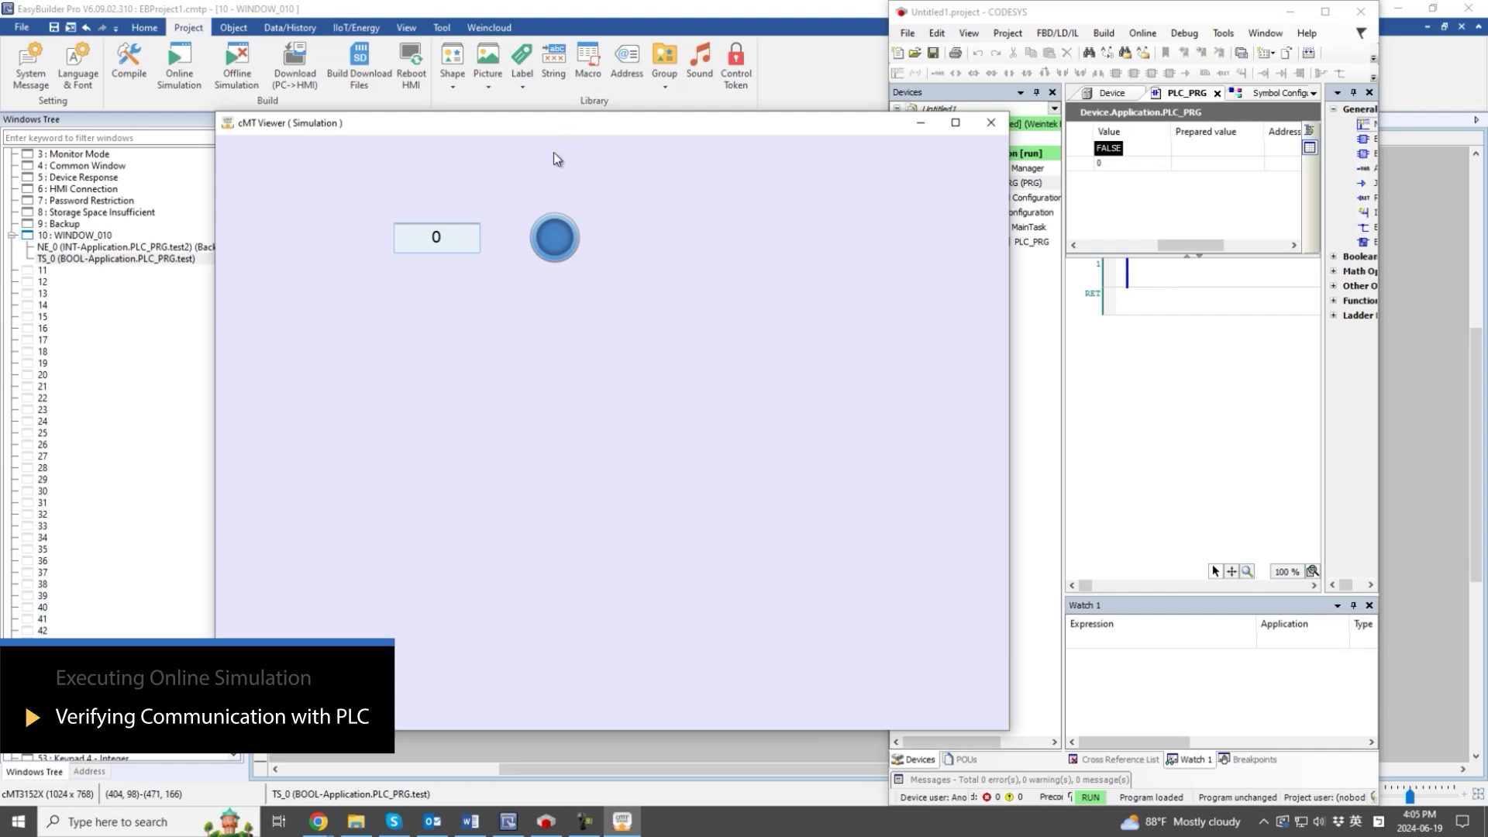
# On the simulated HMI, toggle the switch on and off and enter 100 in the numeric box.
pyautogui.click(560, 230)
pyautogui.click(559, 229)
pyautogui.click(446, 239)
pyautogui.write('100')
# Prepare TRUE for test and 250 for test2 in CODESYS, then write them with Ctrl+F7.
pyautogui.click(1203, 147)
pyautogui.click(1197, 163)
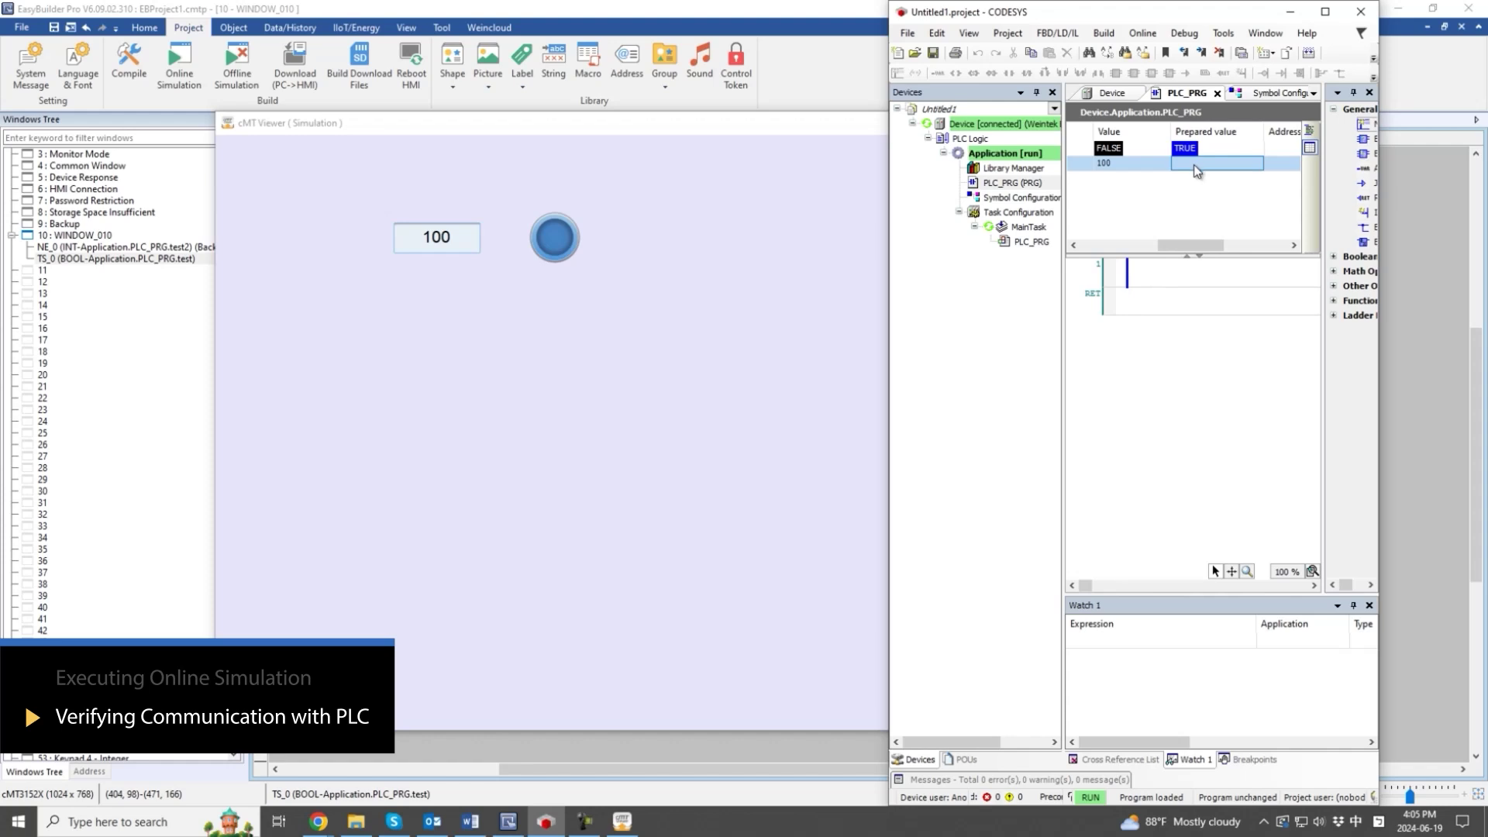
pyautogui.write('250')
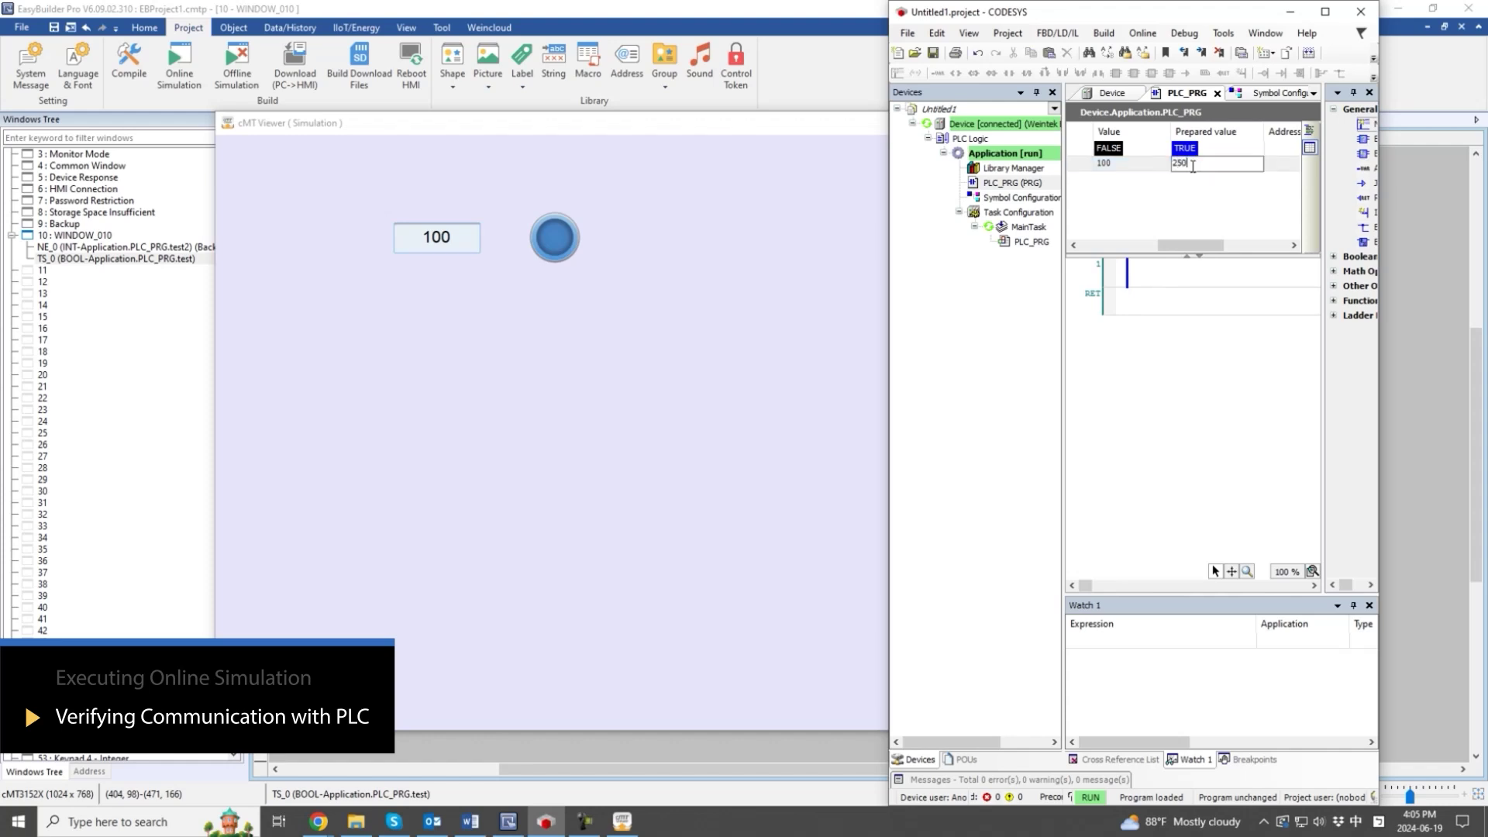
pyautogui.press('Return')
pyautogui.hotkey('ctrl', 'F7')
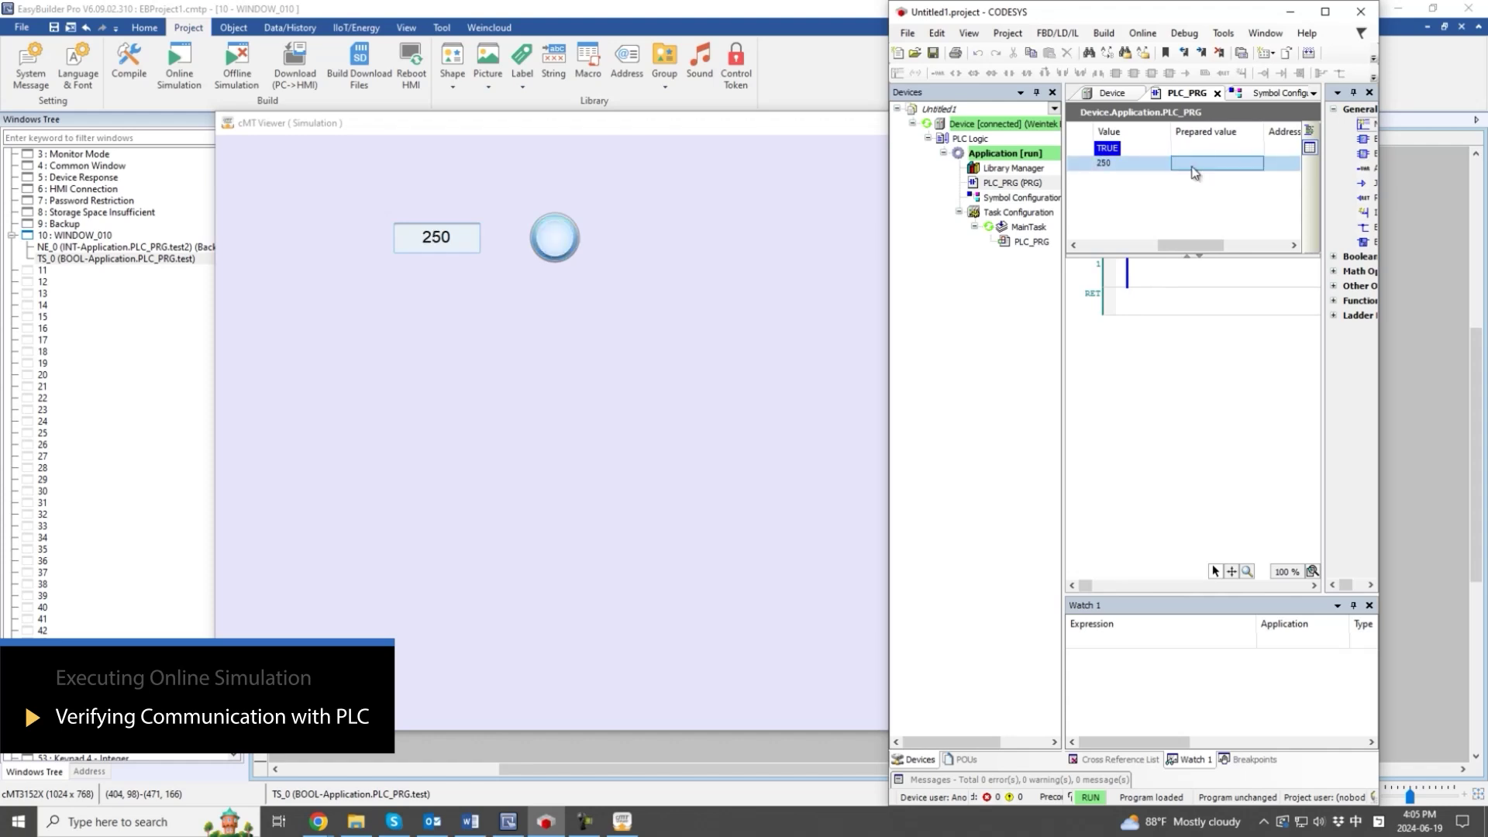